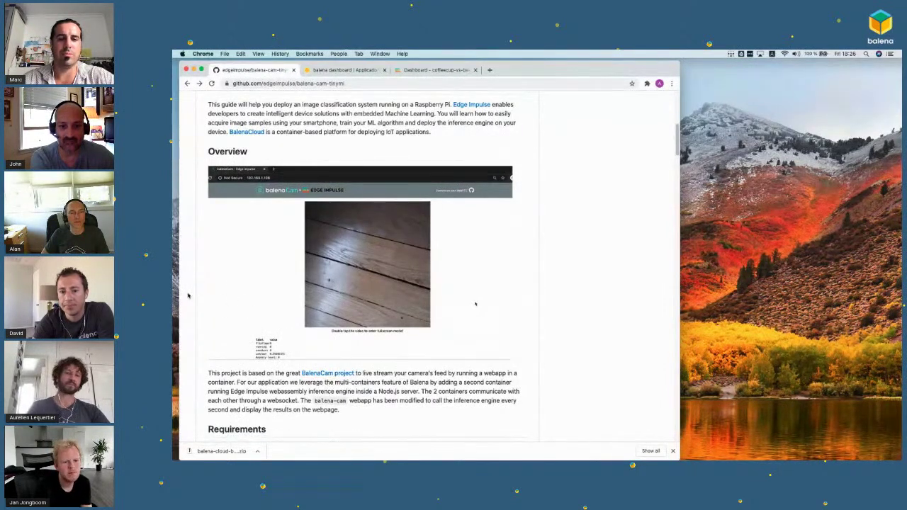
Step: Scroll the README to 'Creating your BalenaCloud project' and launch Deploy with balena
scroll(188, 295, "up", 2)
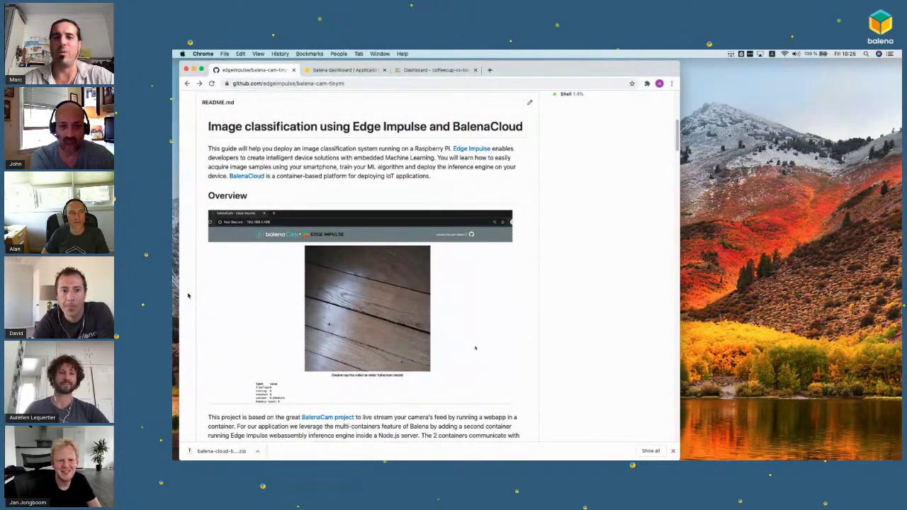
scroll(187, 295, "down", 2)
scroll(188, 295, "up", 3)
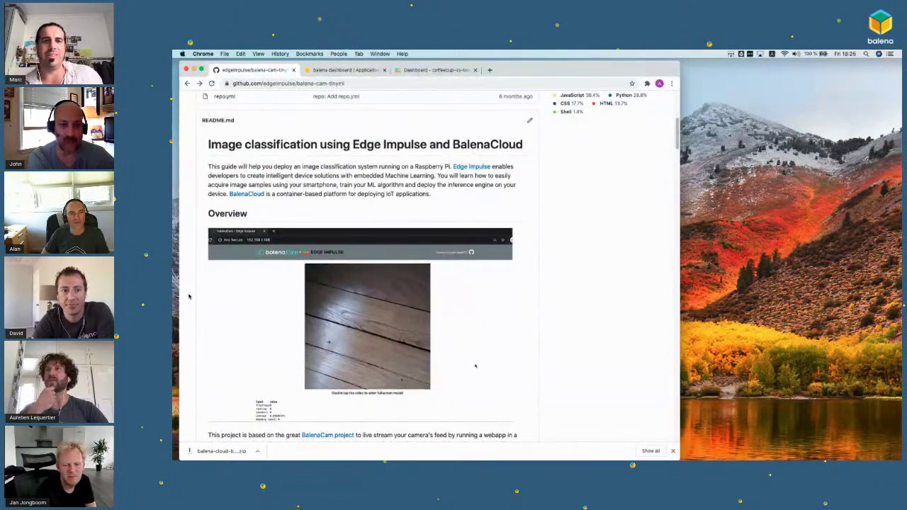
scroll(189, 296, "down", 2)
scroll(189, 296, "up", 1)
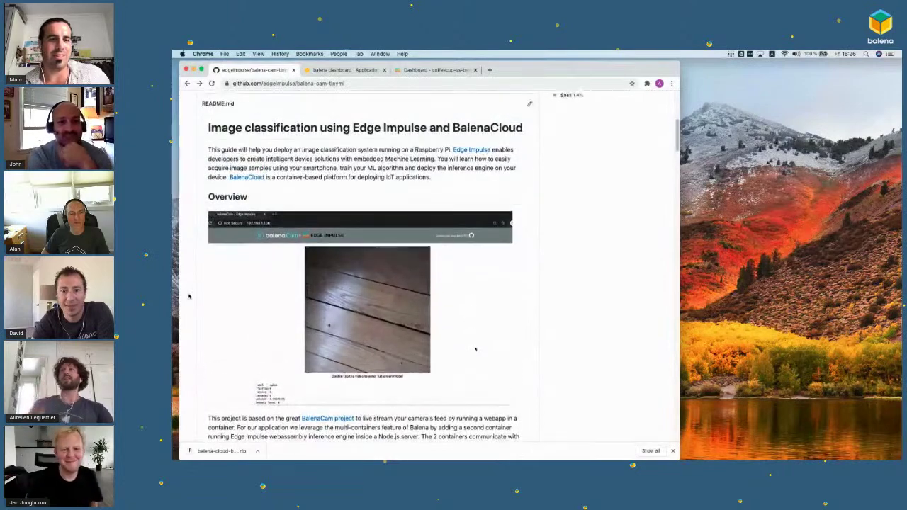
scroll(189, 297, "down", 10)
scroll(189, 296, "down", 7)
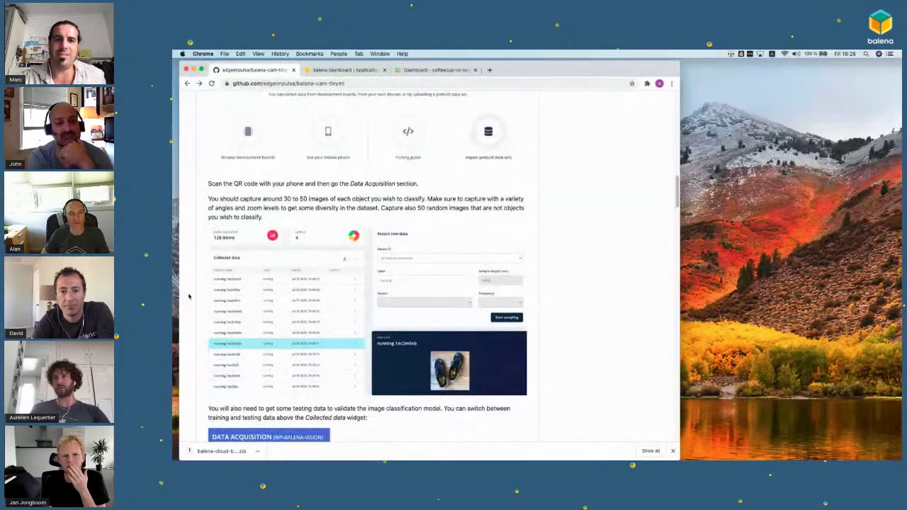
scroll(189, 296, "down", 10)
scroll(189, 296, "down", 10)
scroll(190, 296, "down", 8)
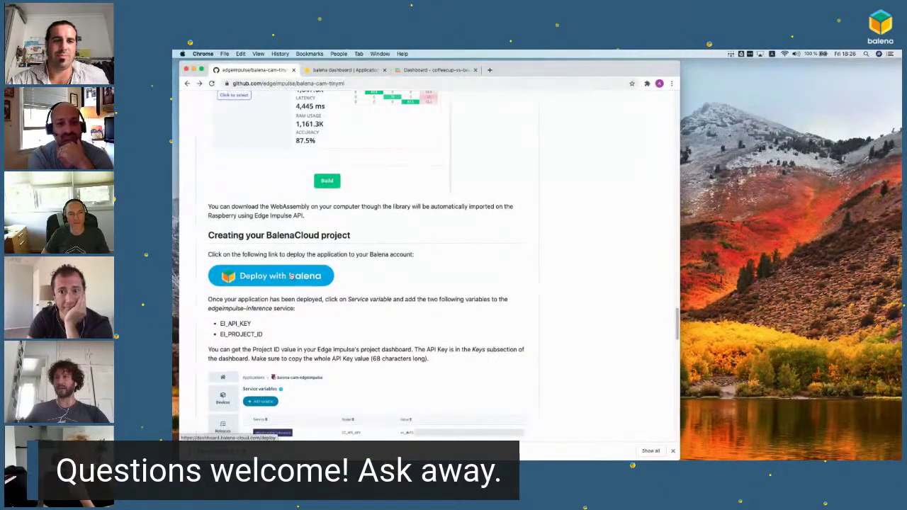
left_click(291, 276)
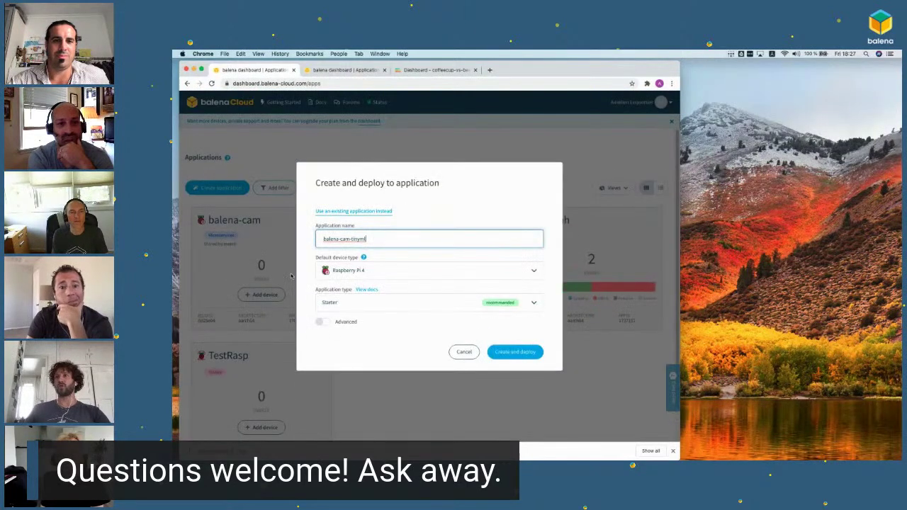
Step: Name the Raspberry Pi 4 Starter application coffee-vs-beer and create and deploy it
triple_click(367, 238)
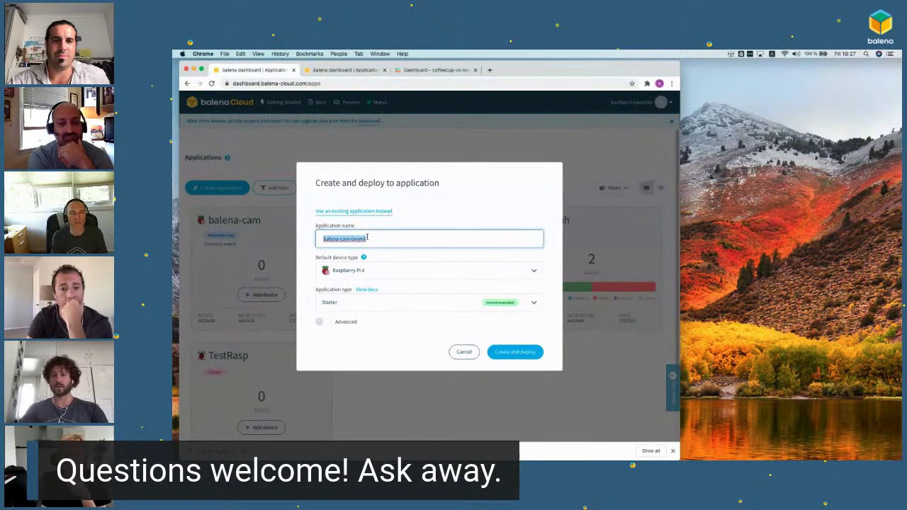
type("co")
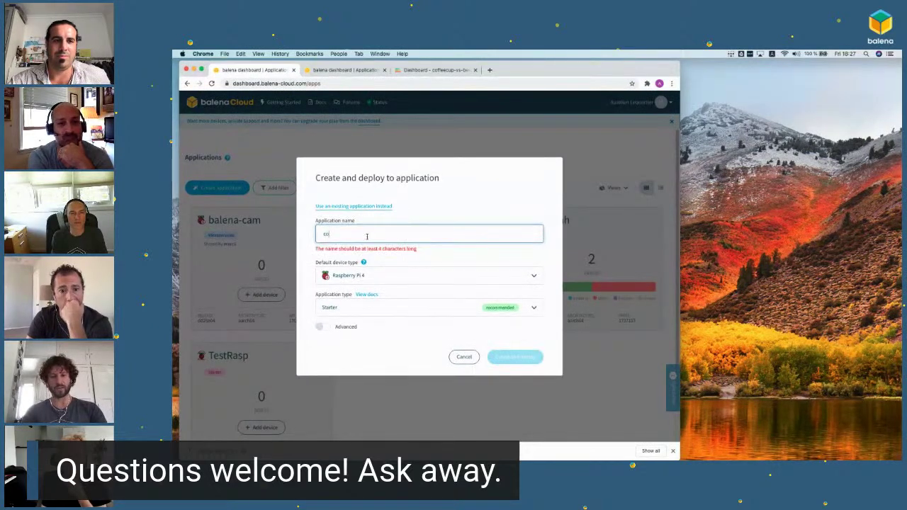
type("ffee-vs-b")
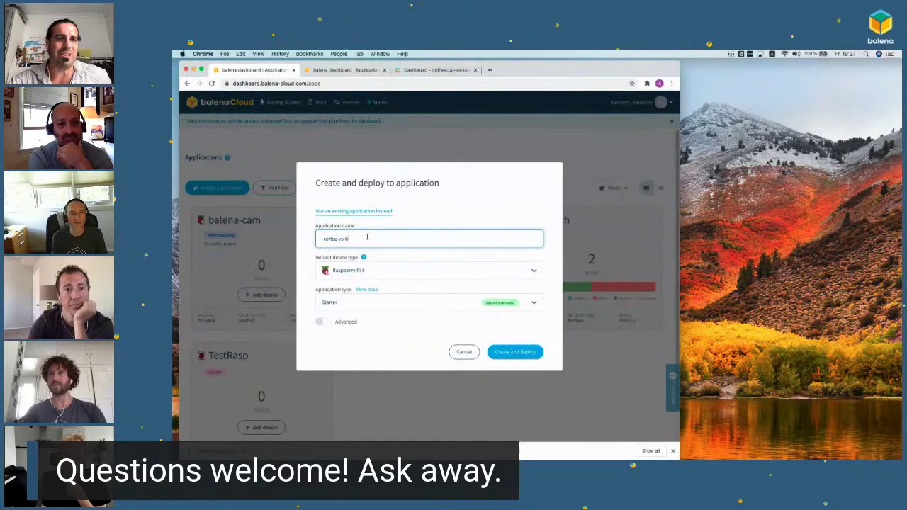
type("eer")
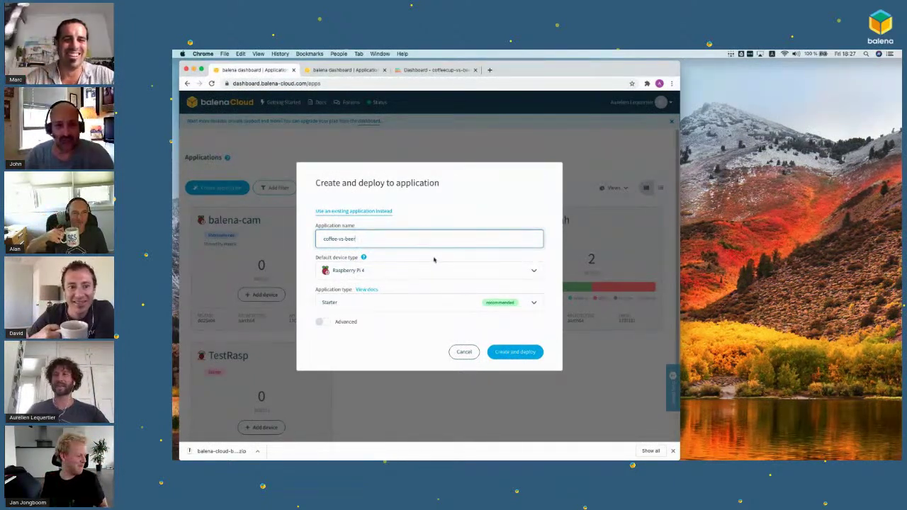
left_click(435, 258)
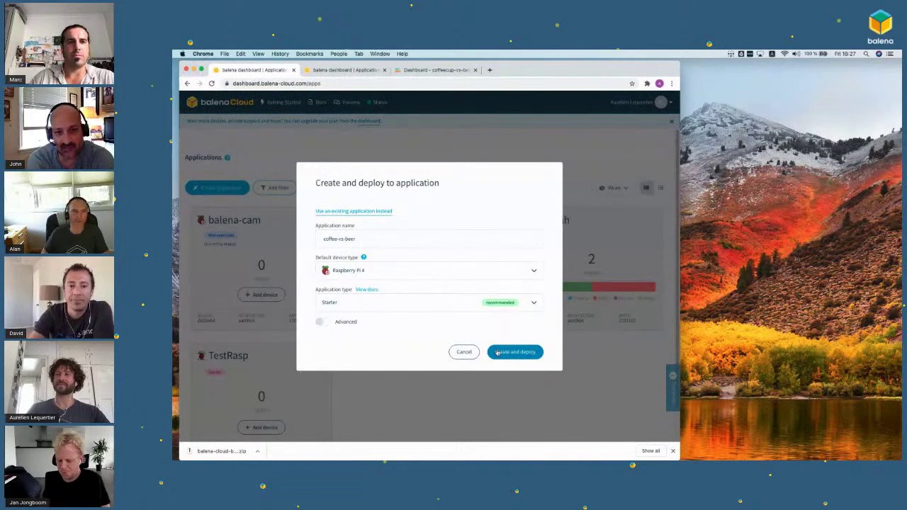
left_click(497, 352)
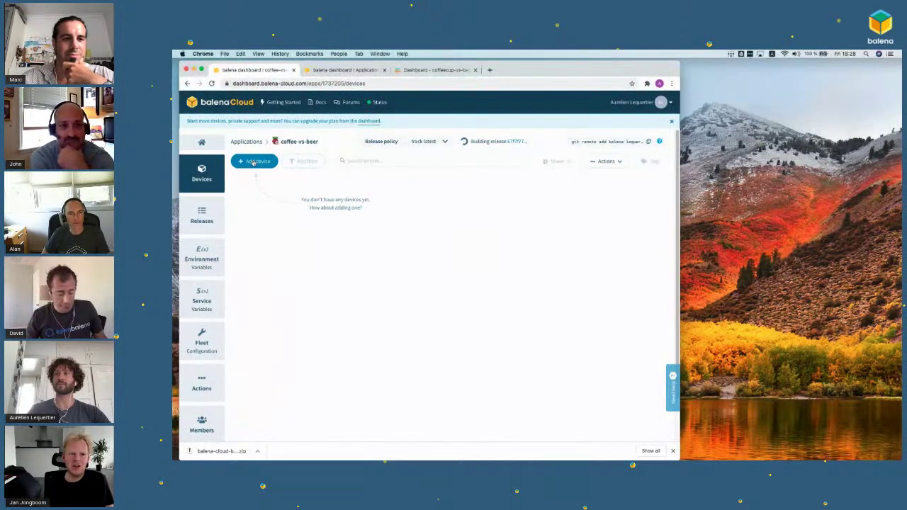
Step: Start adding a new device and set its networking to Wifi + Ethernet
left_click(254, 162)
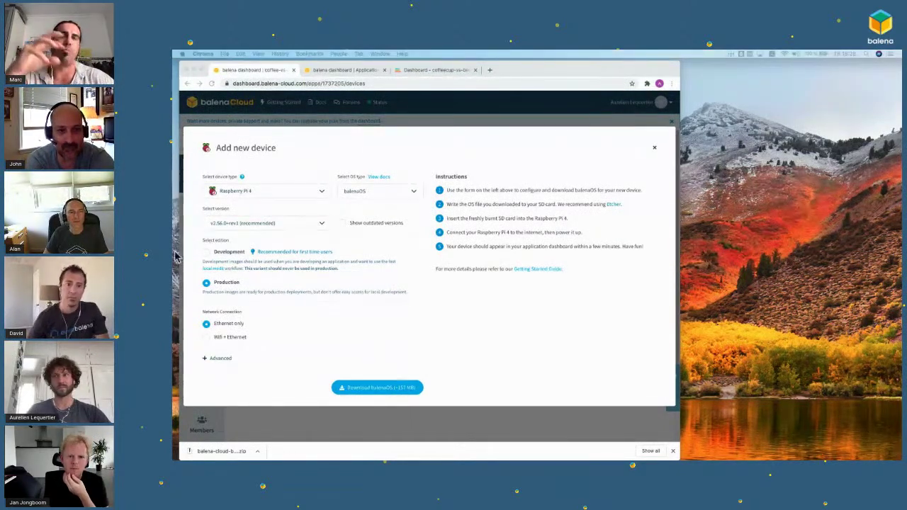
left_click(206, 339)
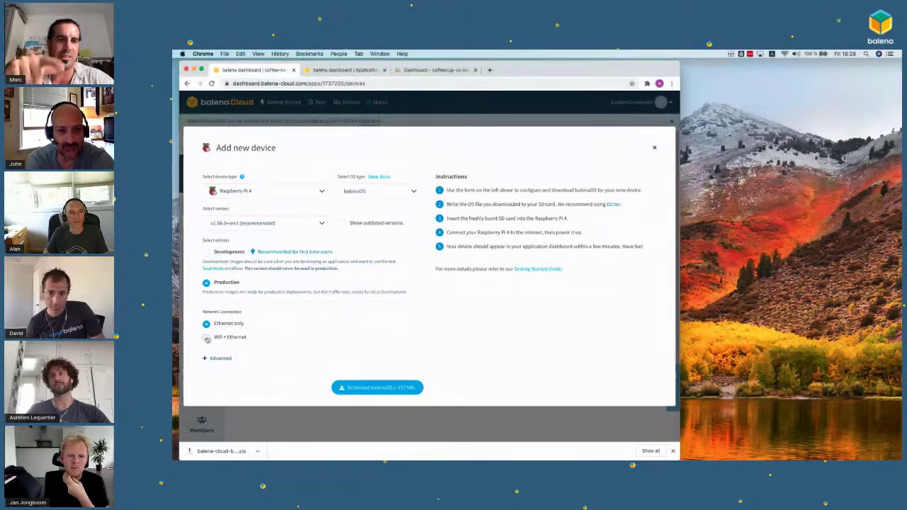
left_click(207, 339)
left_click(220, 336)
Step: Enter the Wi-Fi network name and passphrase, download the balenaOS image, and close the form
type("aureling")
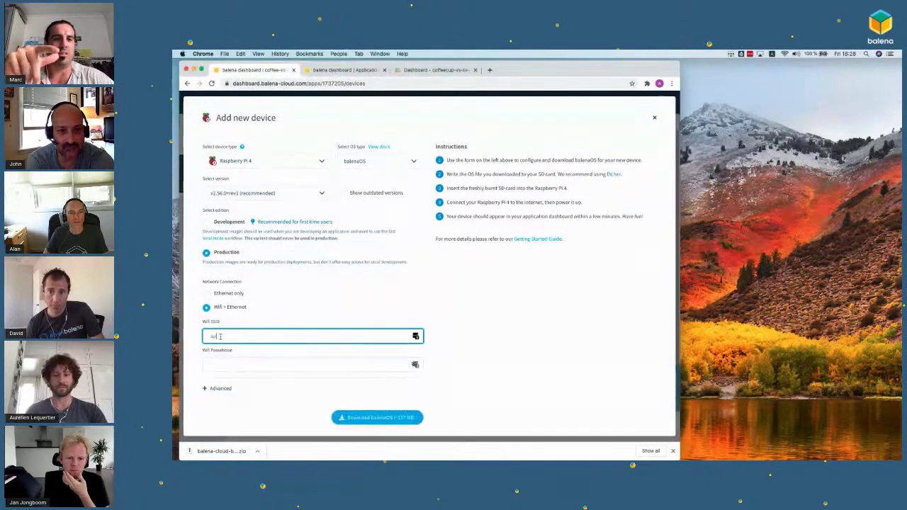
key("Tab")
key("super+v")
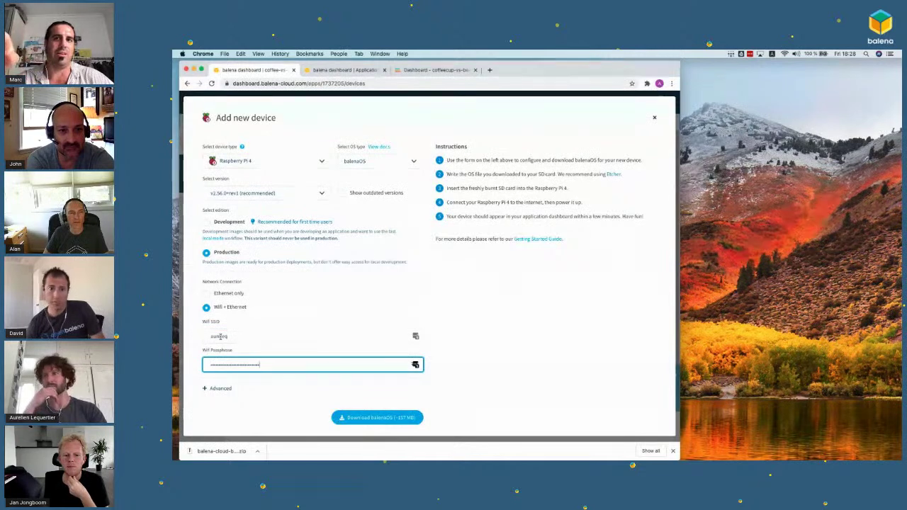
left_click(379, 417)
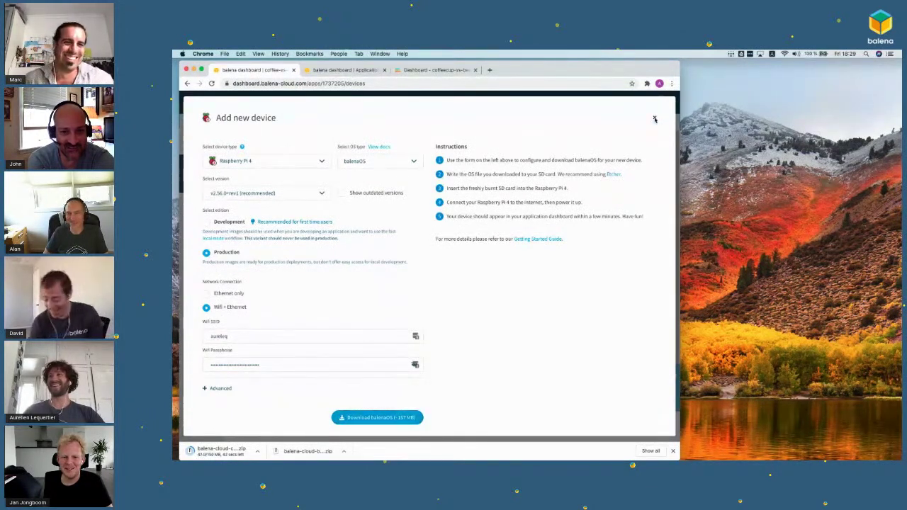
left_click(654, 119)
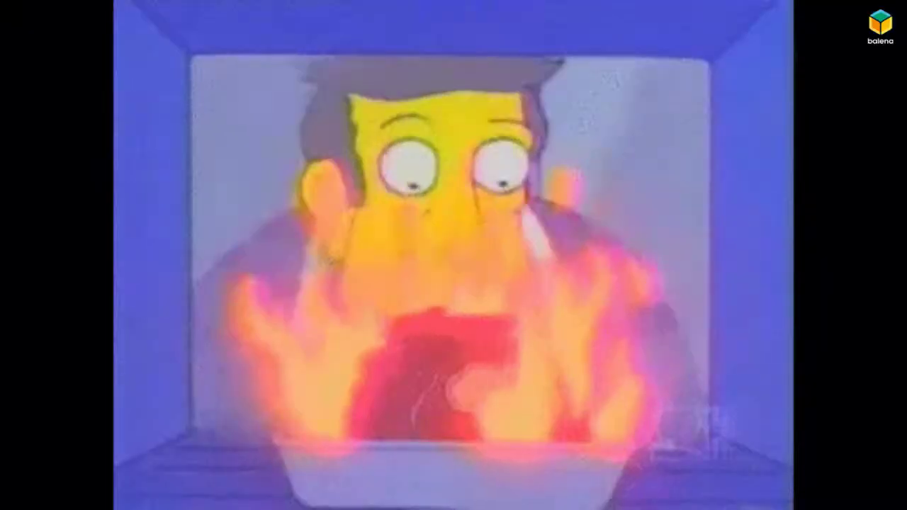
left_click_drag(526, 141, 473, 142)
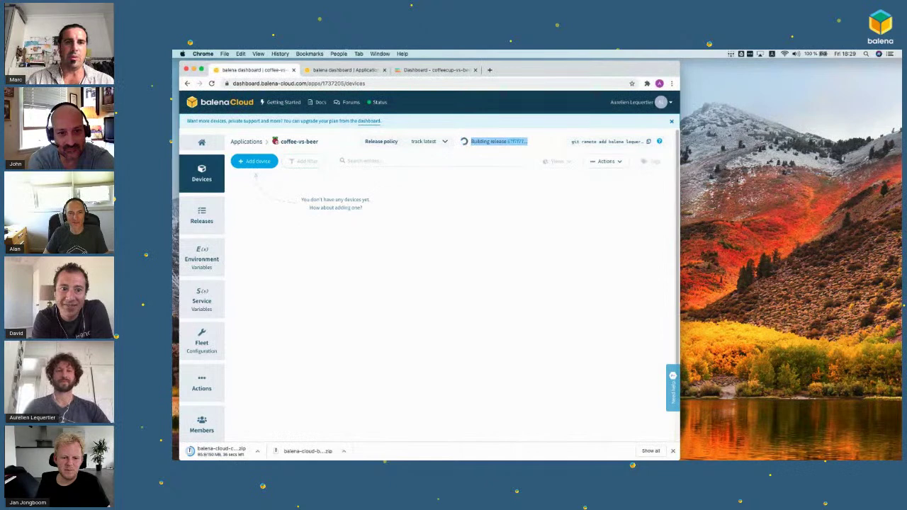
Step: Return to the browser and open the coffee-vs-beer application's Members page
key("super+Tab")
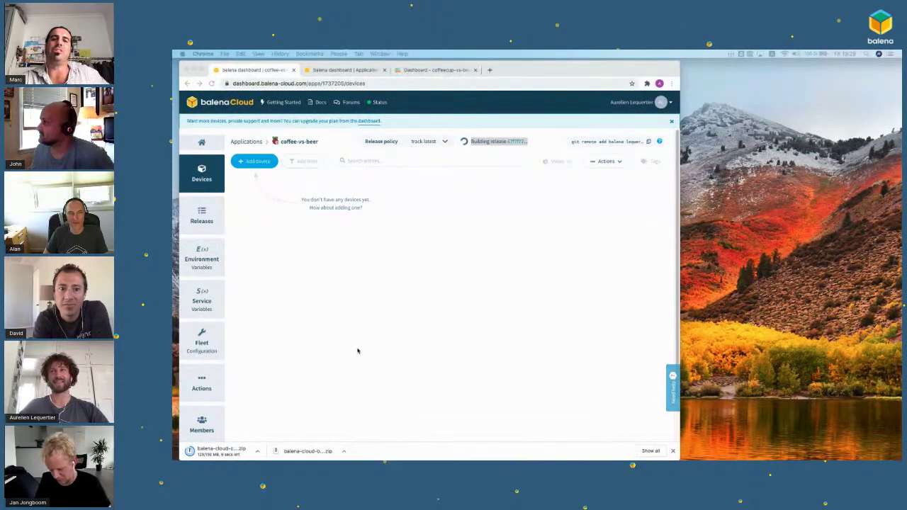
scroll(303, 260, "down", 2)
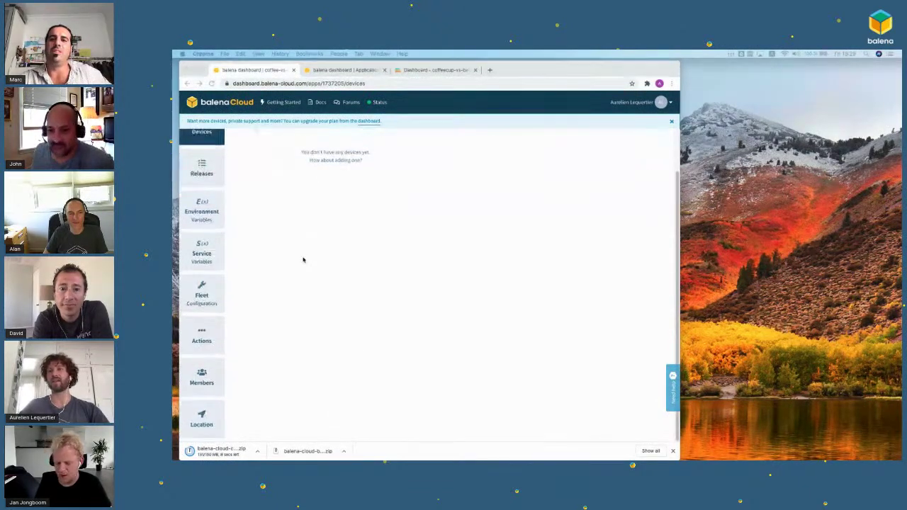
left_click(205, 379)
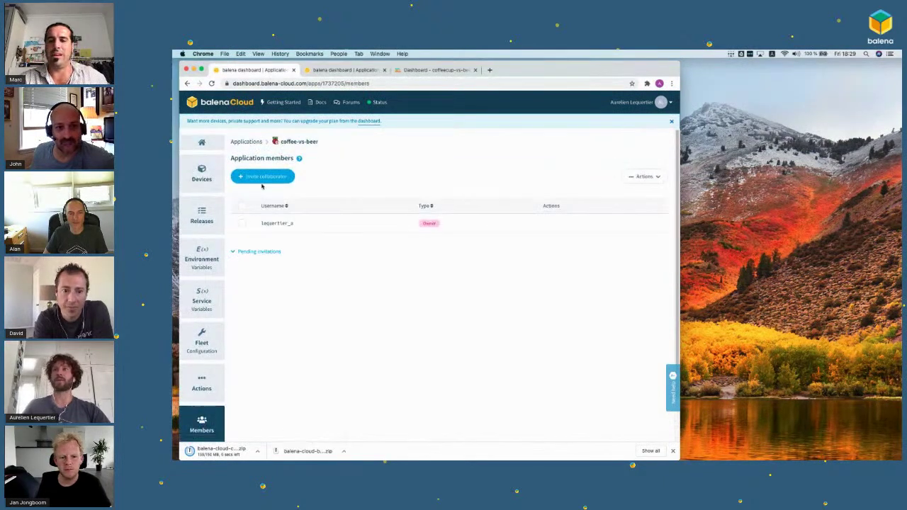
Step: Invite two collaborators by username with the Developer role
left_click(261, 178)
type("marc")
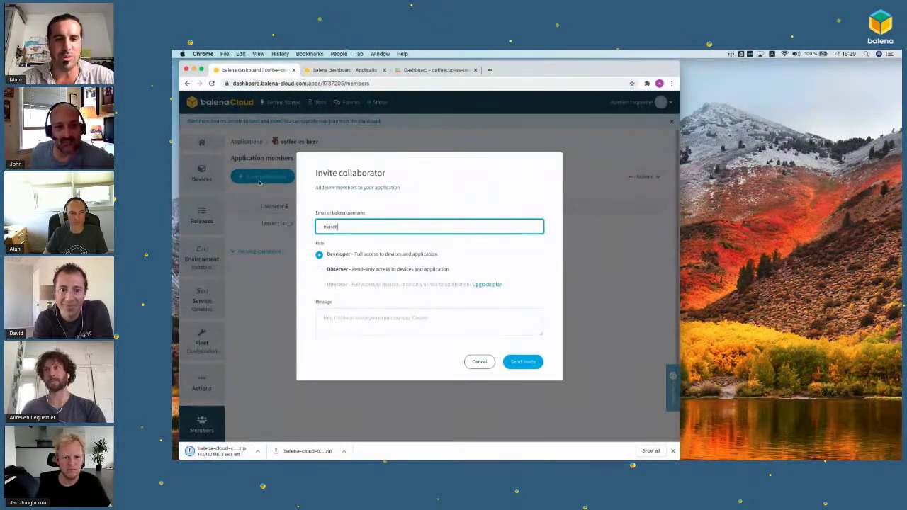
key("Return")
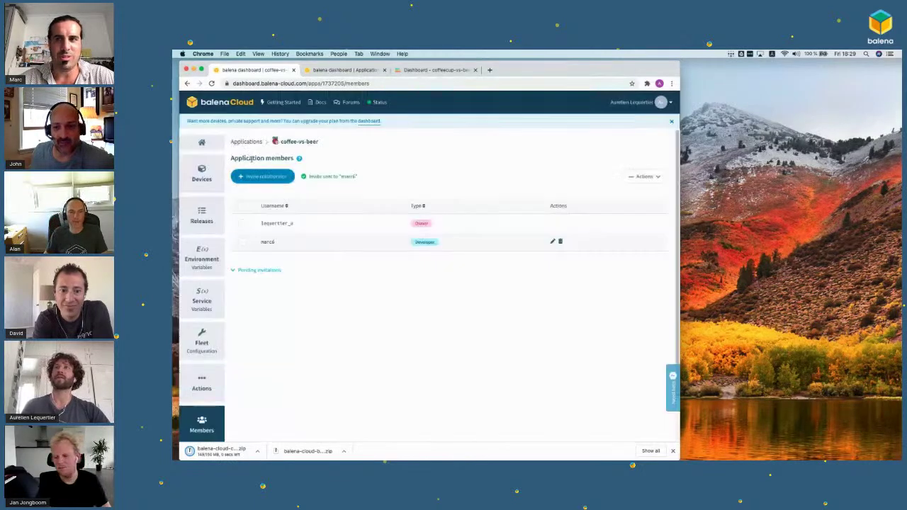
left_click(267, 182)
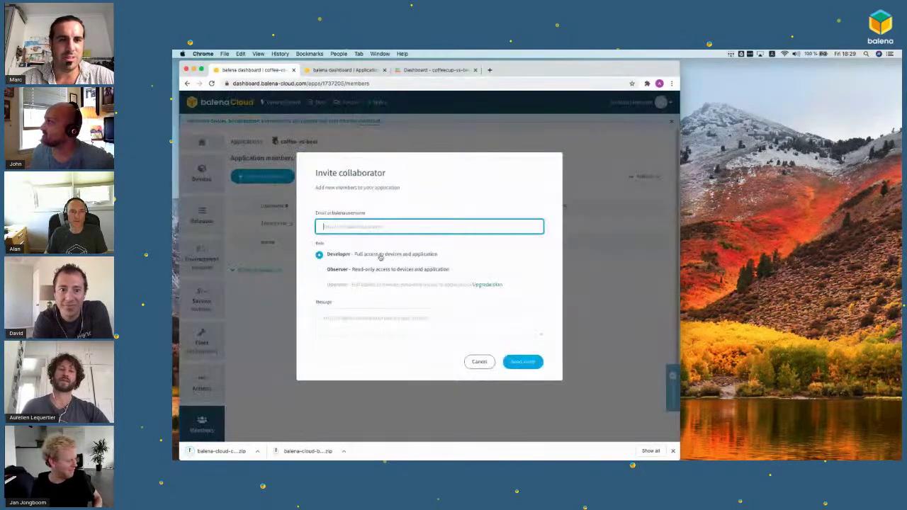
type("alan")
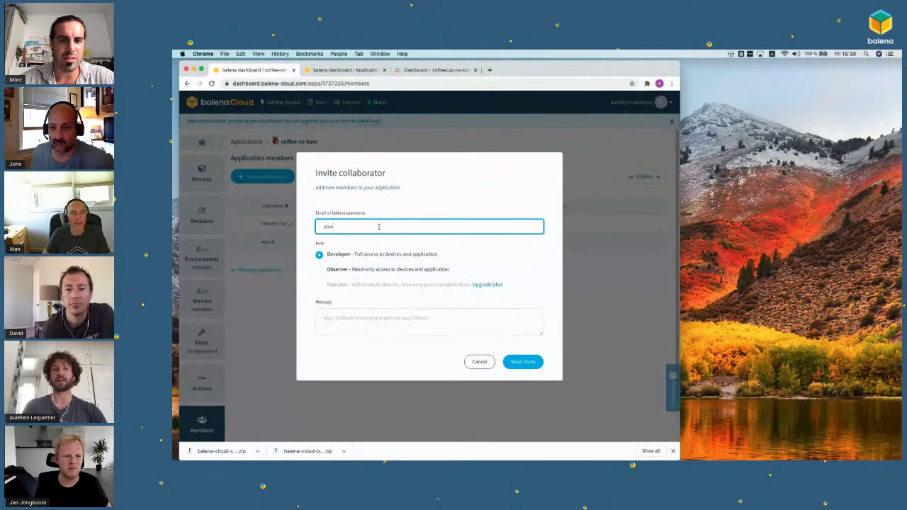
type("h")
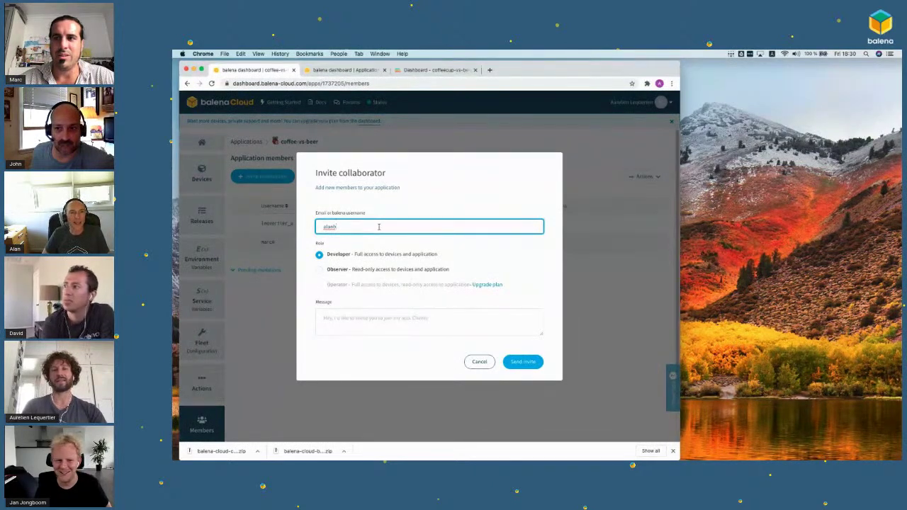
type("is")
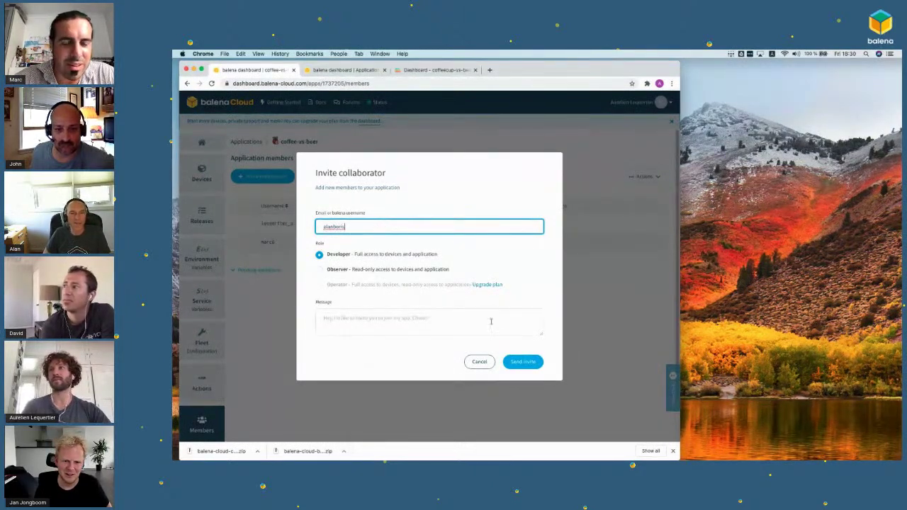
left_click(524, 362)
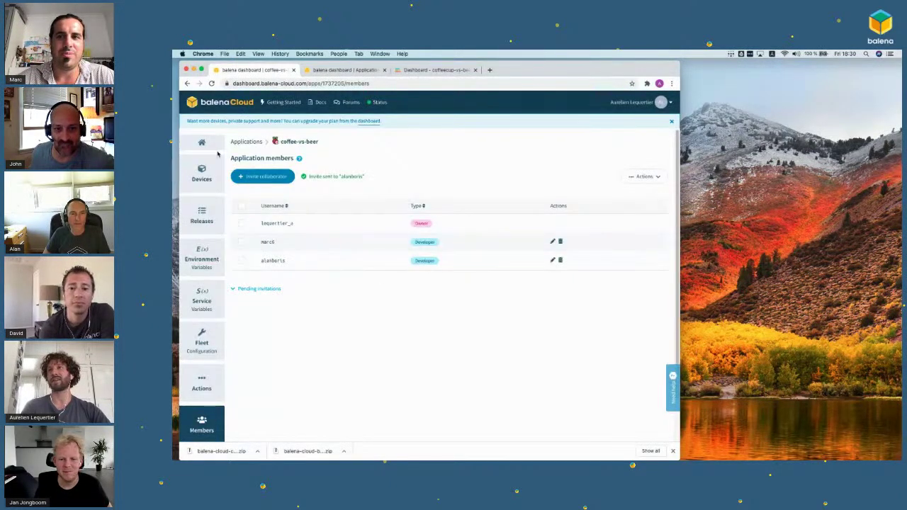
Step: Invite a third Developer collaborator, fixing the typed username, then open the downloaded image zip
left_click(255, 176)
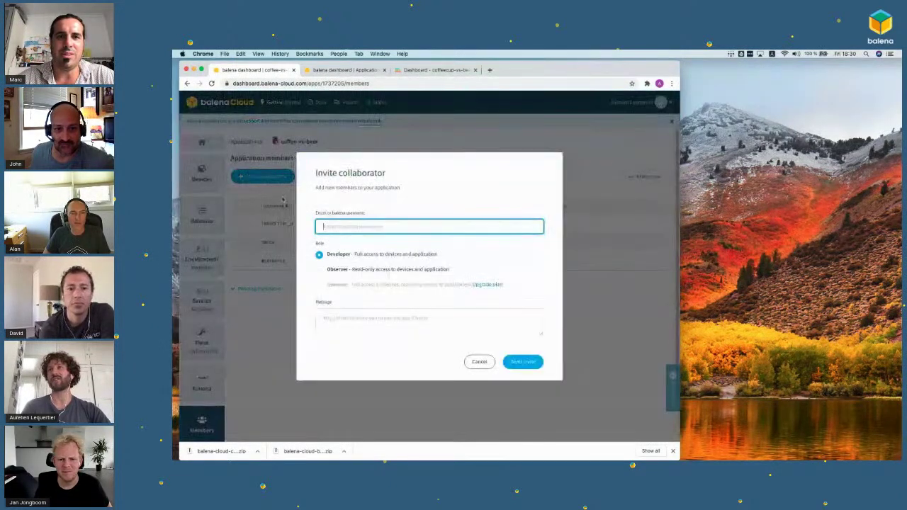
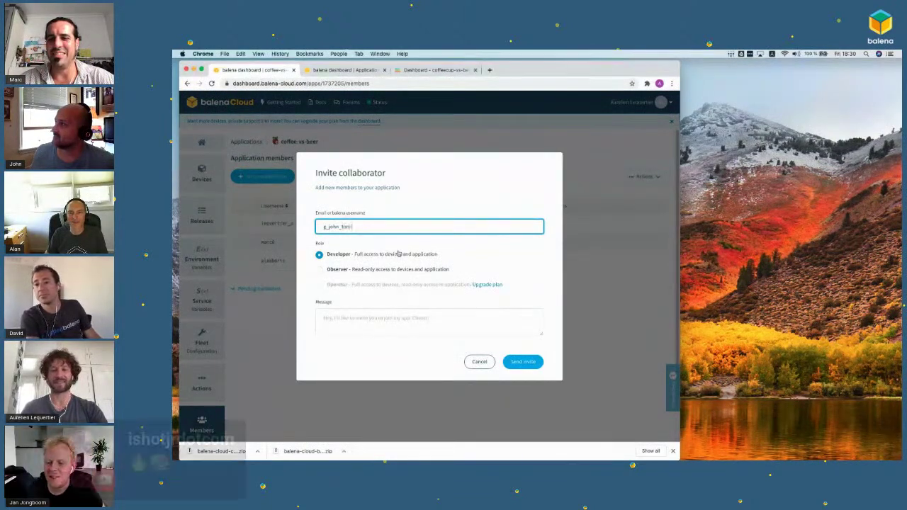
left_click(522, 362)
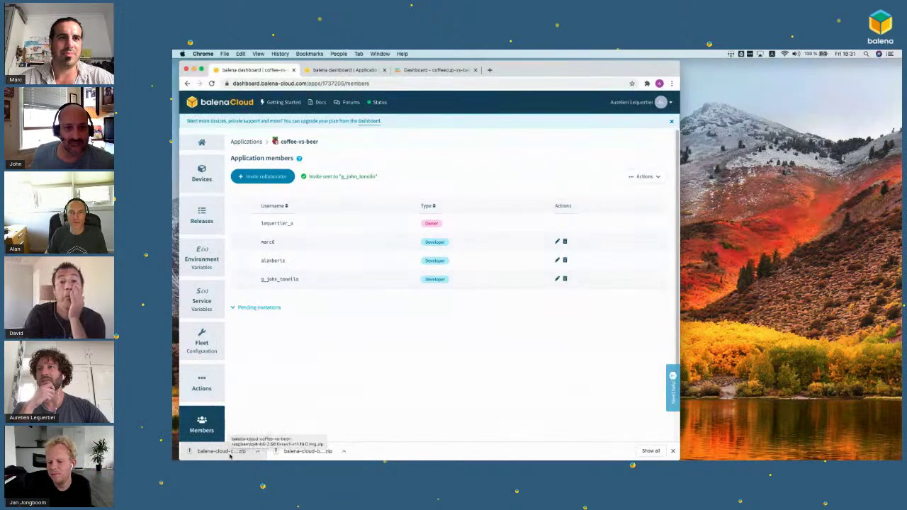
left_click(229, 455)
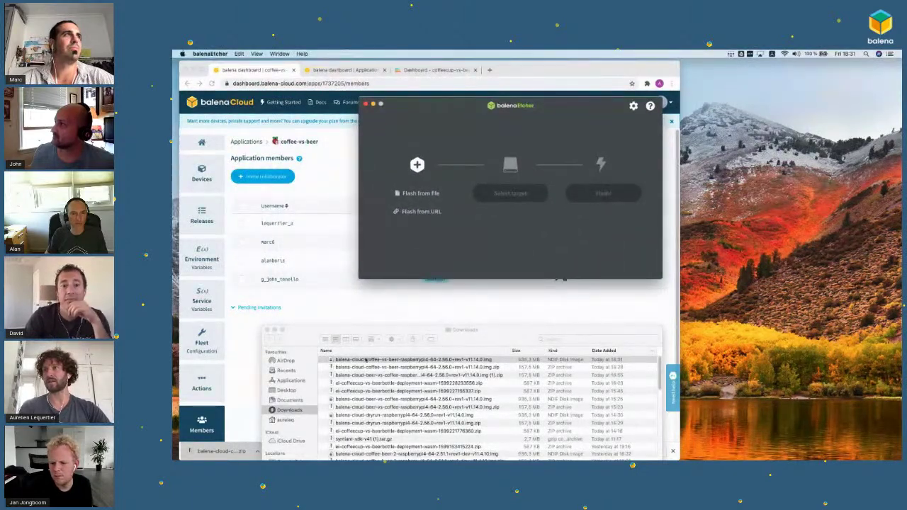
Step: Load the balenaOS image into balenaEtcher and select the Generic STORAGE DEVICE Media target
left_click(369, 359)
left_click(371, 376)
left_click_drag(369, 379, 423, 197)
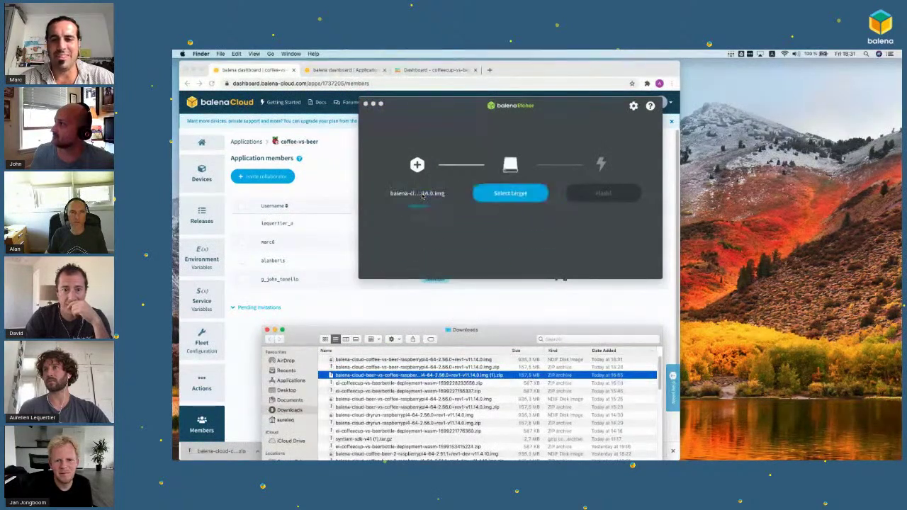
left_click(508, 196)
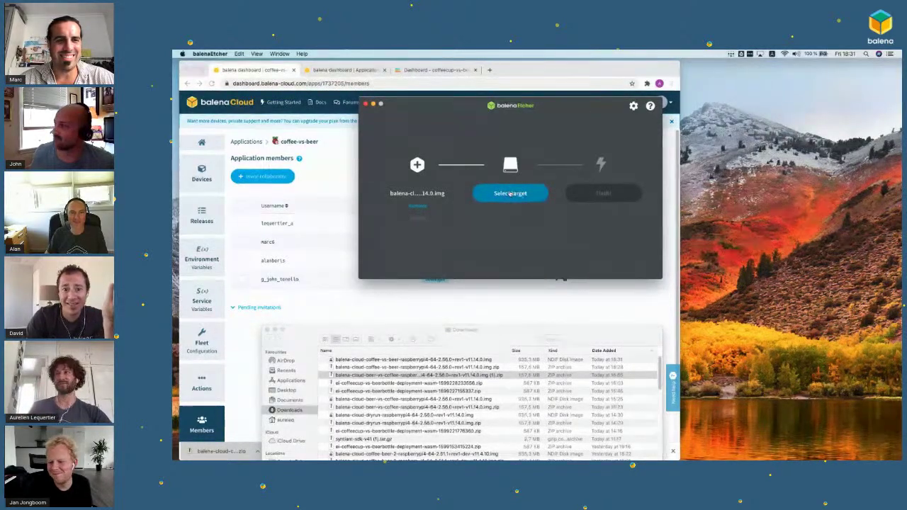
left_click(511, 193)
left_click(471, 164)
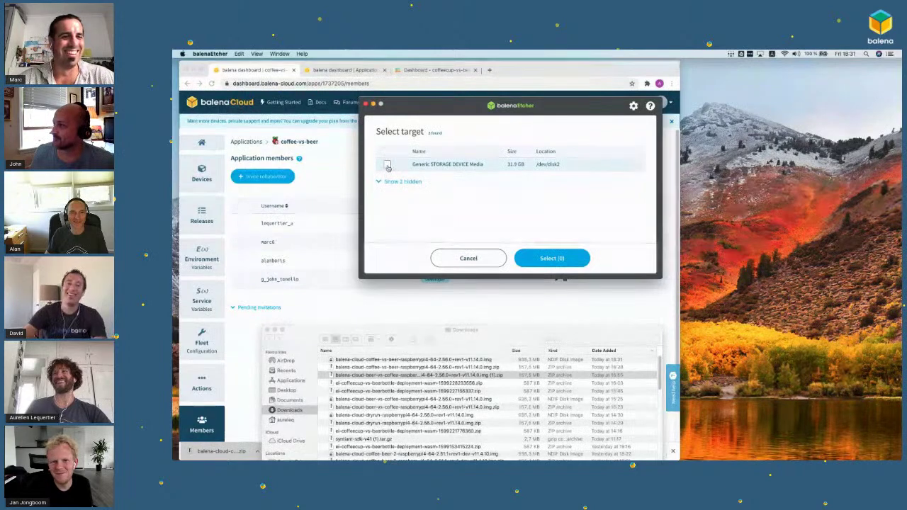
left_click(551, 257)
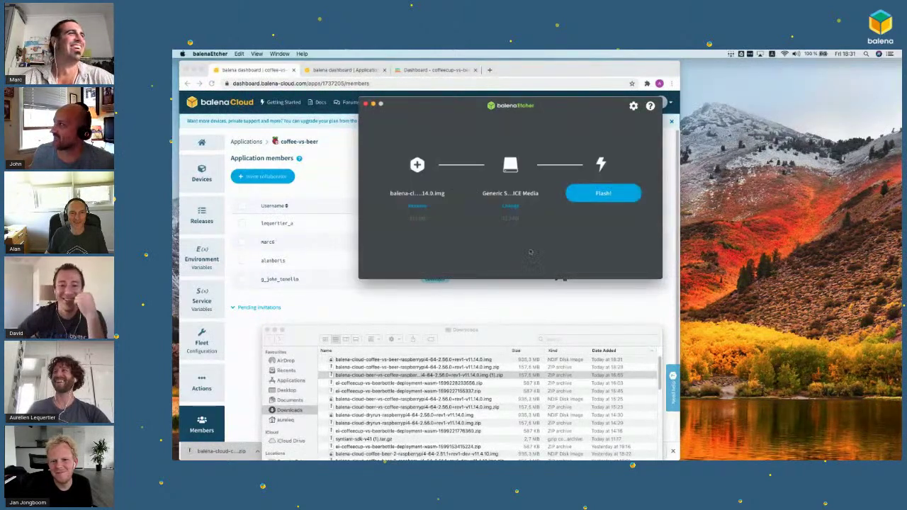
Step: Flash the image after entering the admin password, then close Downloads and Etcher
left_click(594, 187)
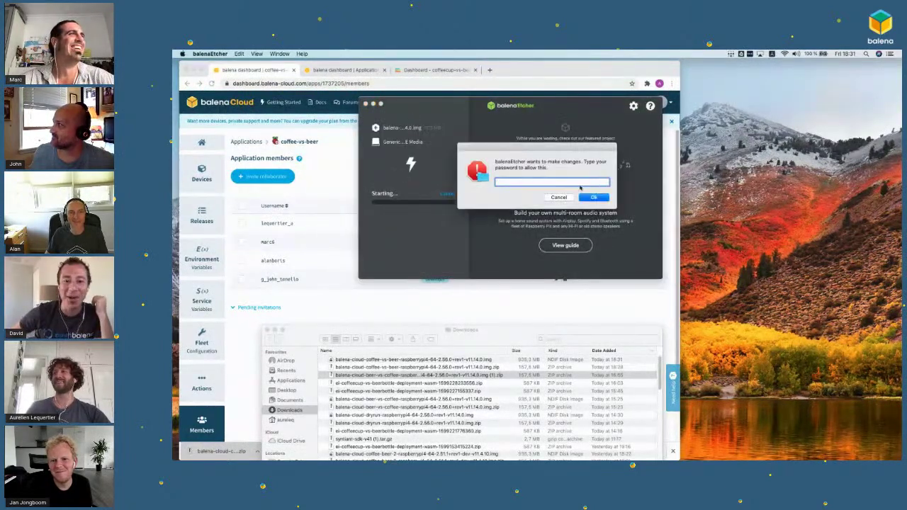
type("••••••••••")
key("Return")
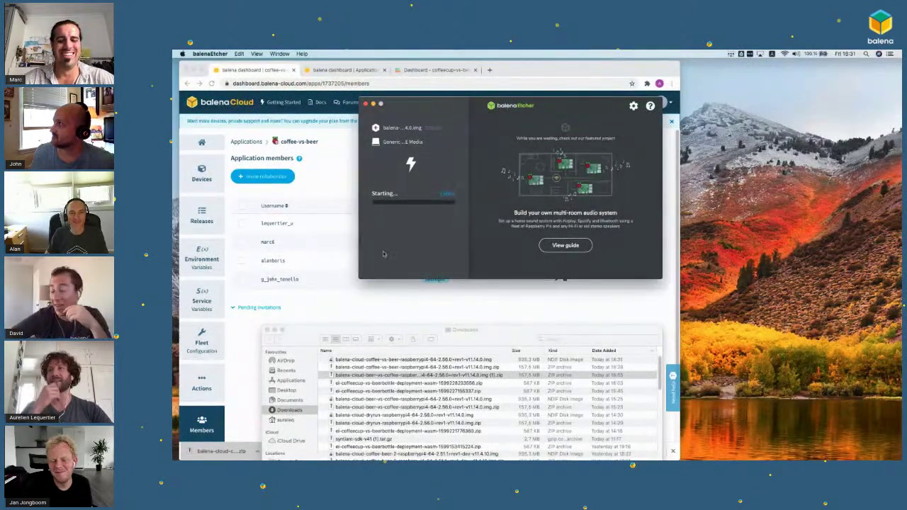
left_click(275, 330)
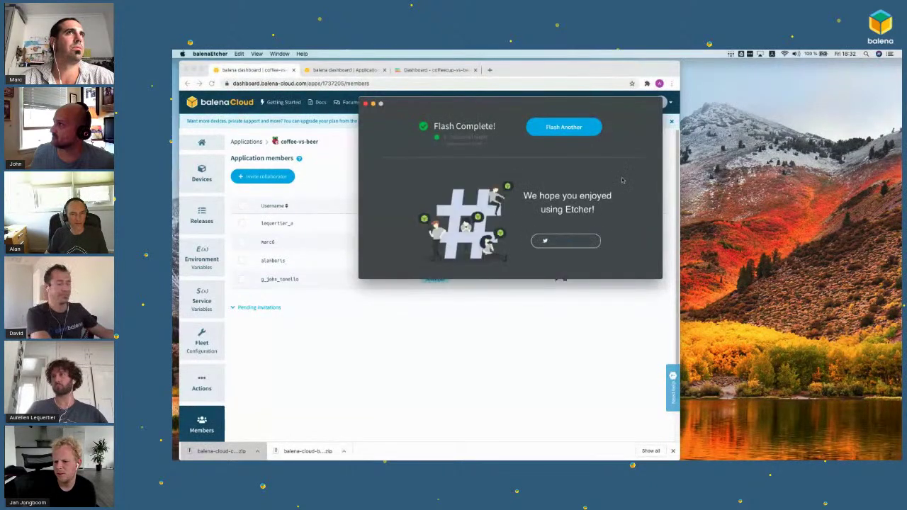
left_click(366, 103)
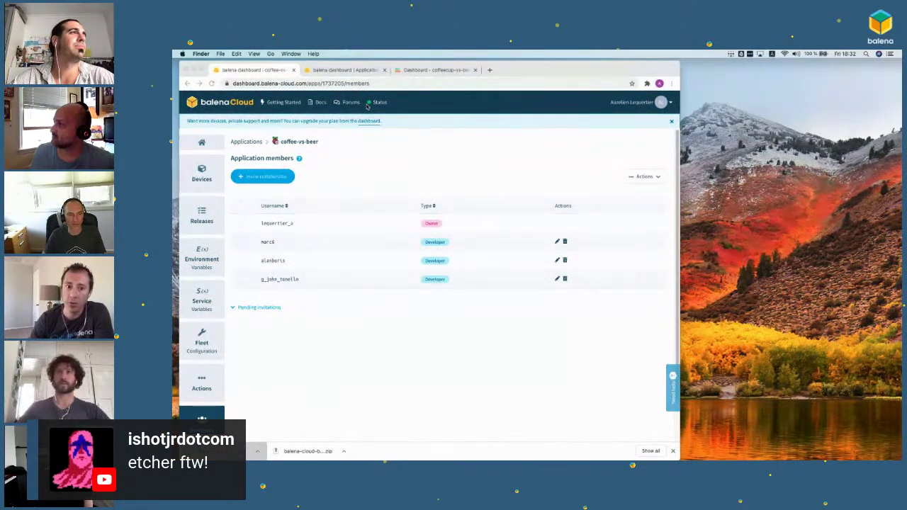
Step: Show the coffee-vs-beer Devices list, close the extra tab, and wait for aged-sound to appear
left_click(199, 177)
left_click(201, 172)
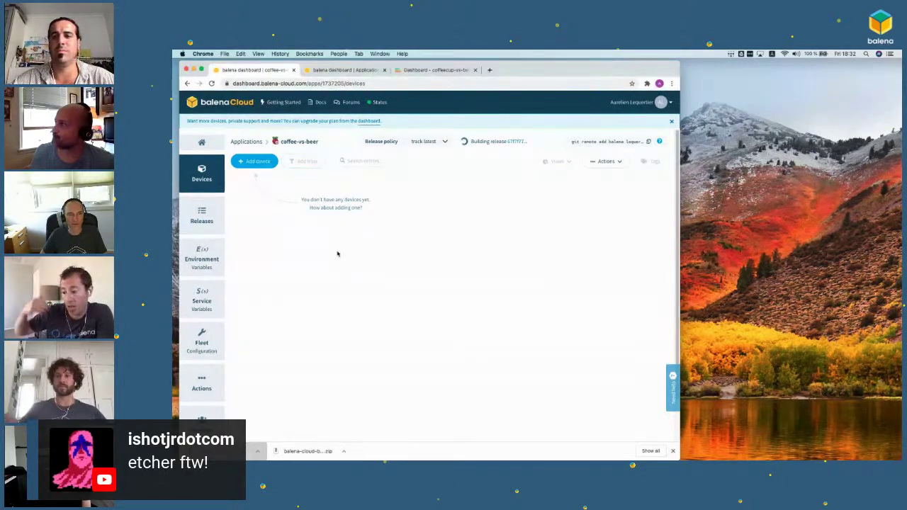
left_click(384, 69)
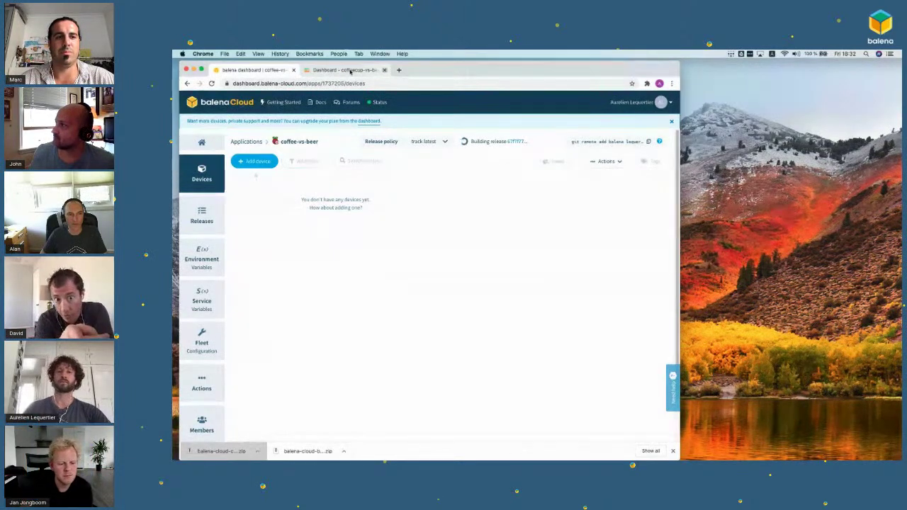
double_click(482, 140)
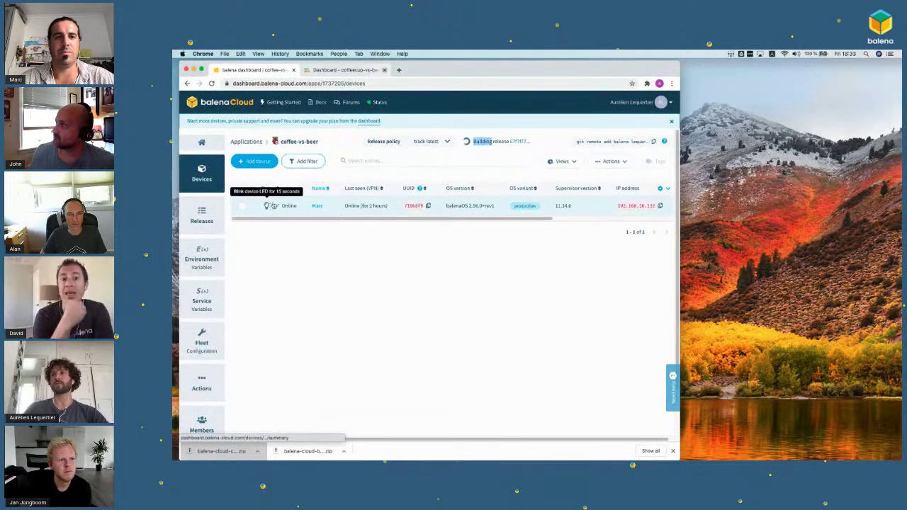
left_click(321, 239)
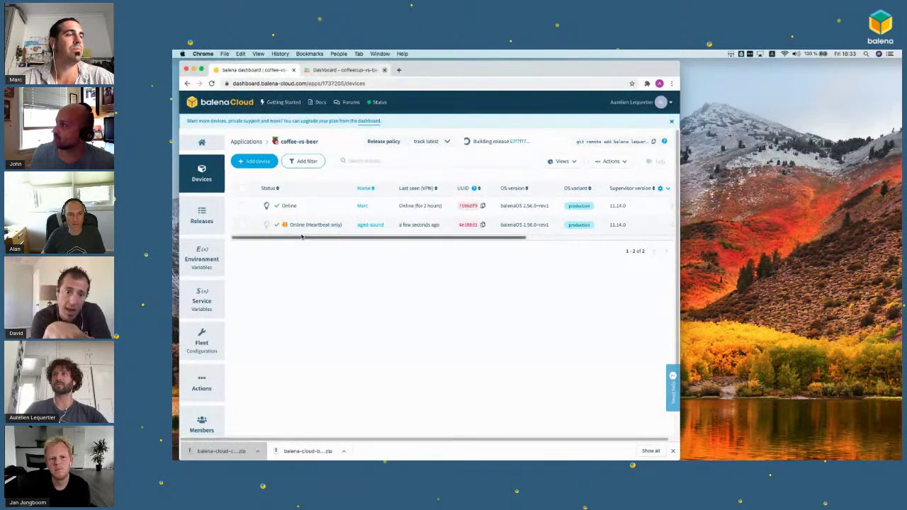
Step: Open the aged-sound device's summary and give it a new device name
left_click(371, 225)
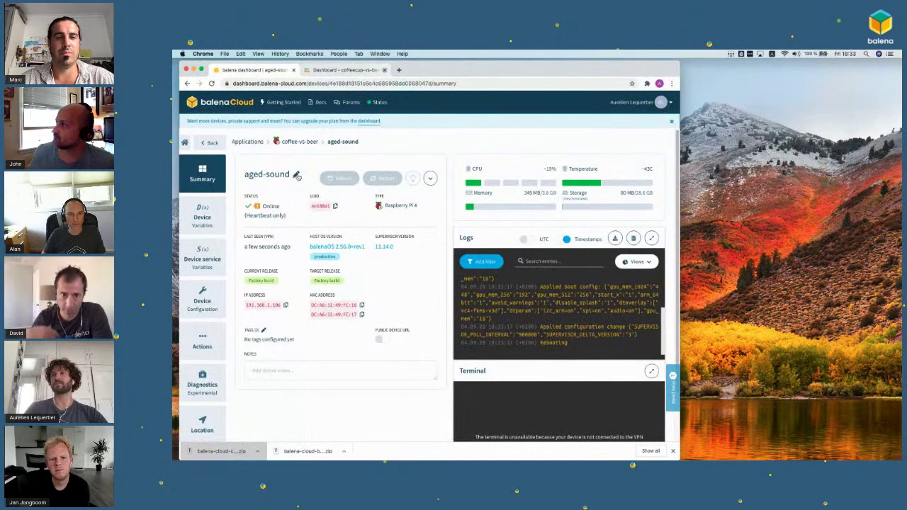
left_click(297, 175)
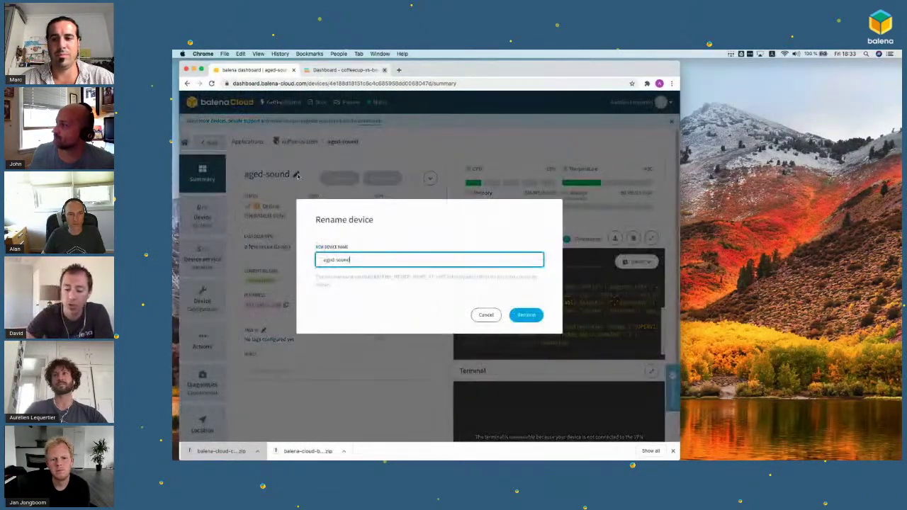
type("Aurelien")
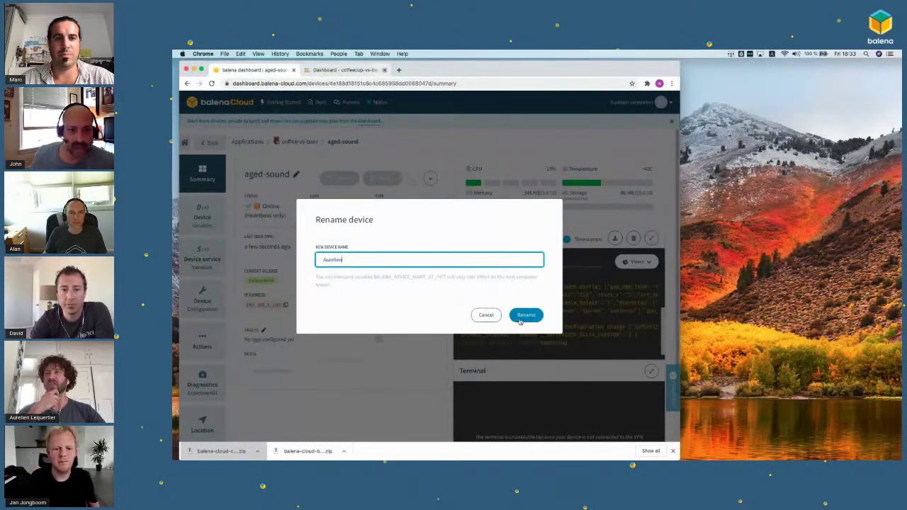
left_click(524, 315)
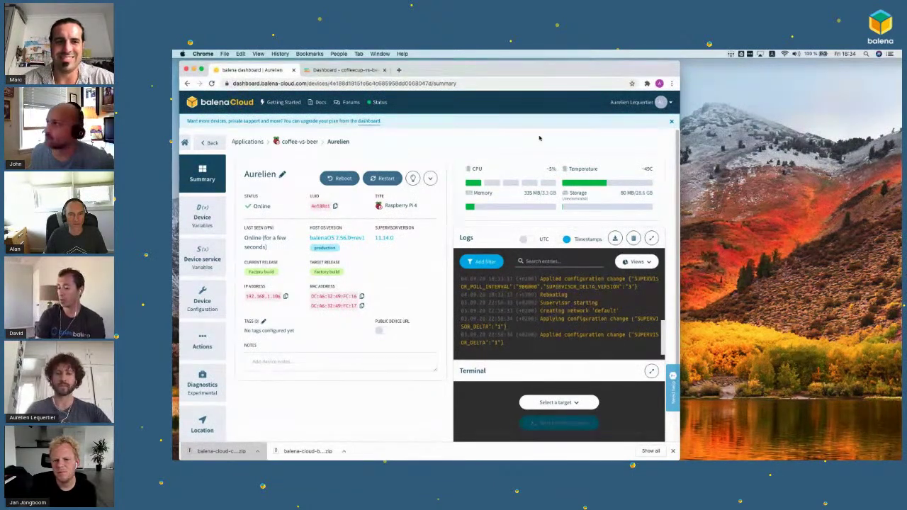
Step: Zoom the device summary page to 125% to read the release download logs
key("super+equal")
key("super+equal")
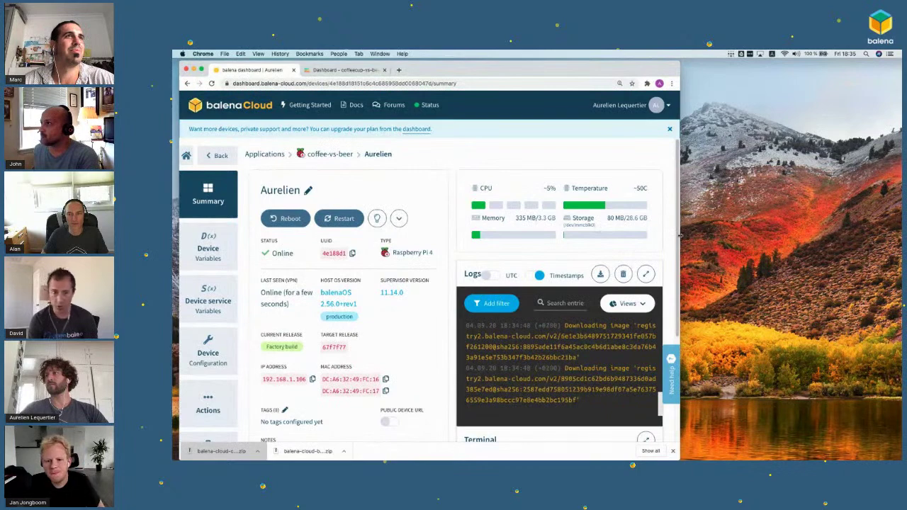
Step: Adjust the browser window size and zoom, then switch to the Edge Impulse project tab
left_click_drag(678, 235, 731, 235)
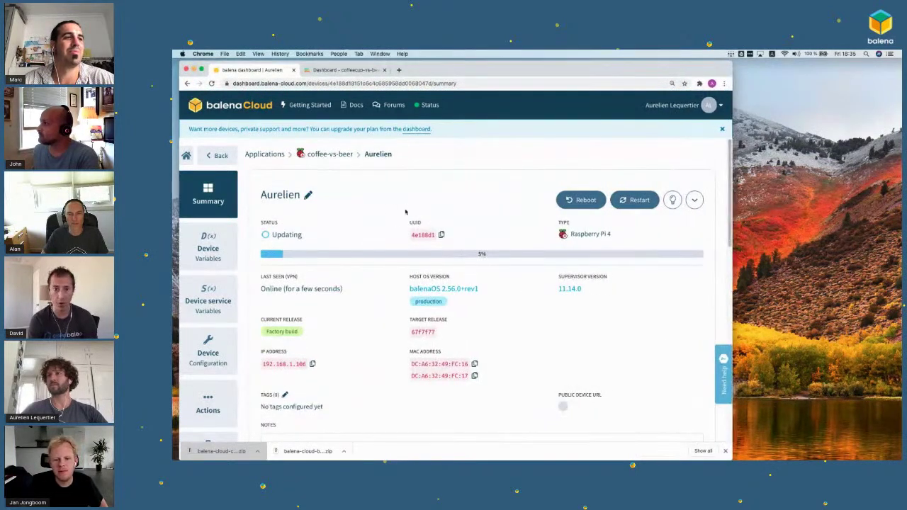
scroll(359, 208, "down", 2)
scroll(358, 208, "up", 2)
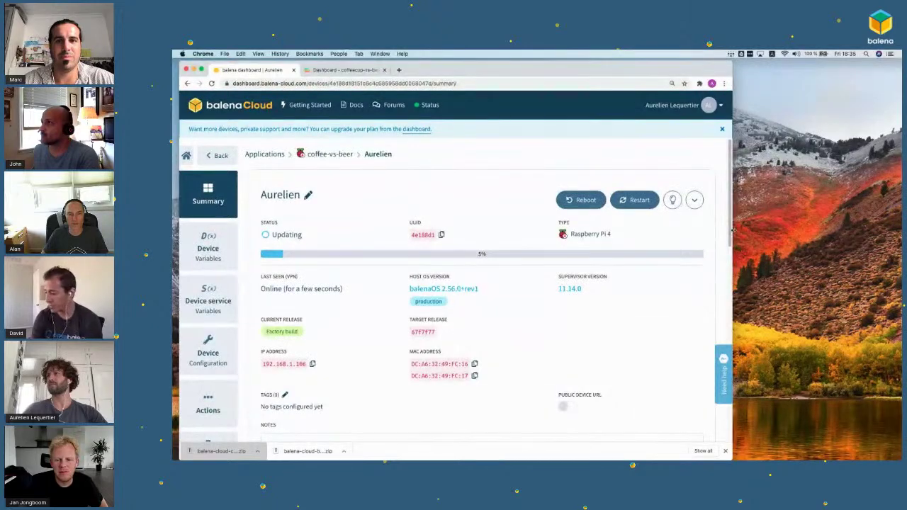
left_click_drag(679, 230, 617, 235)
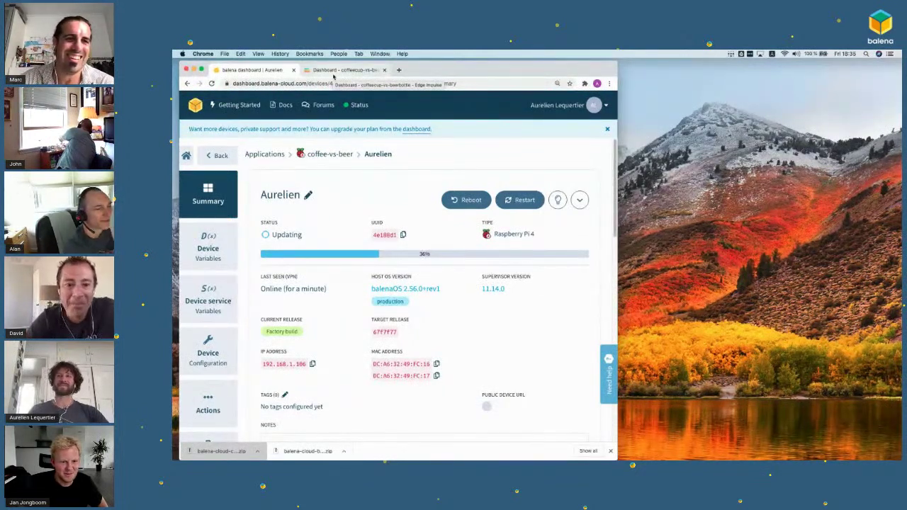
key("super+minus")
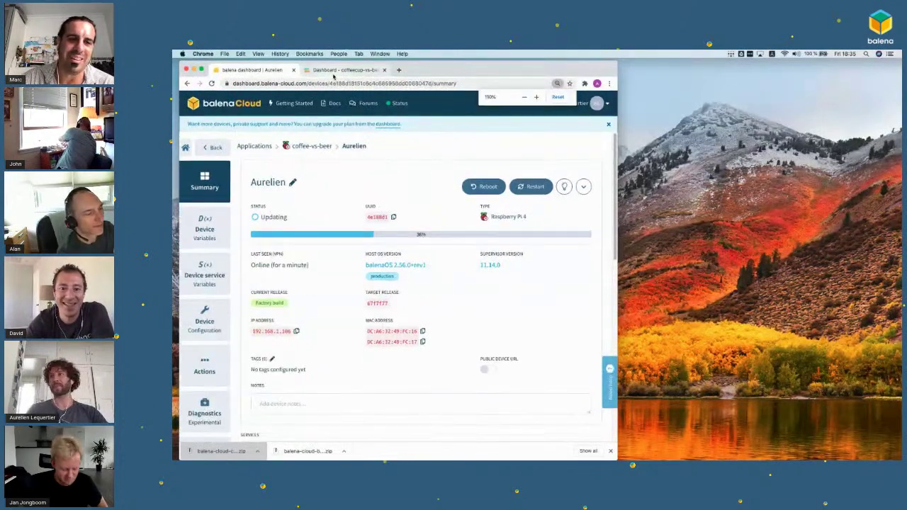
left_click_drag(616, 180, 738, 182)
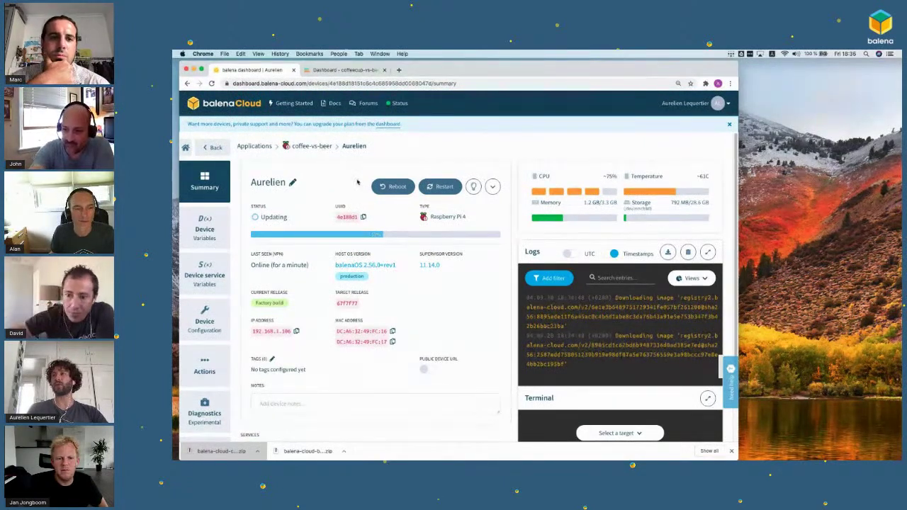
left_click(344, 70)
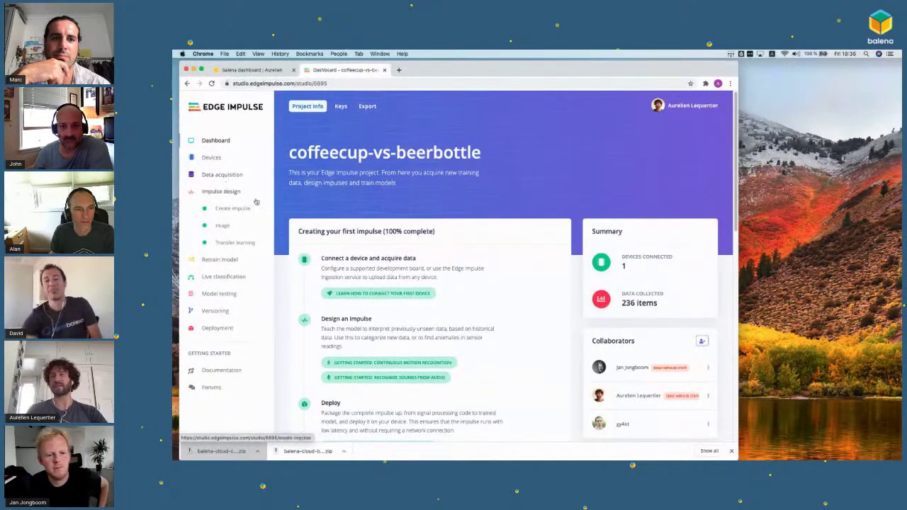
Step: Open Data acquisition and preview several beerbottle sample images on pages 4–6
left_click(224, 176)
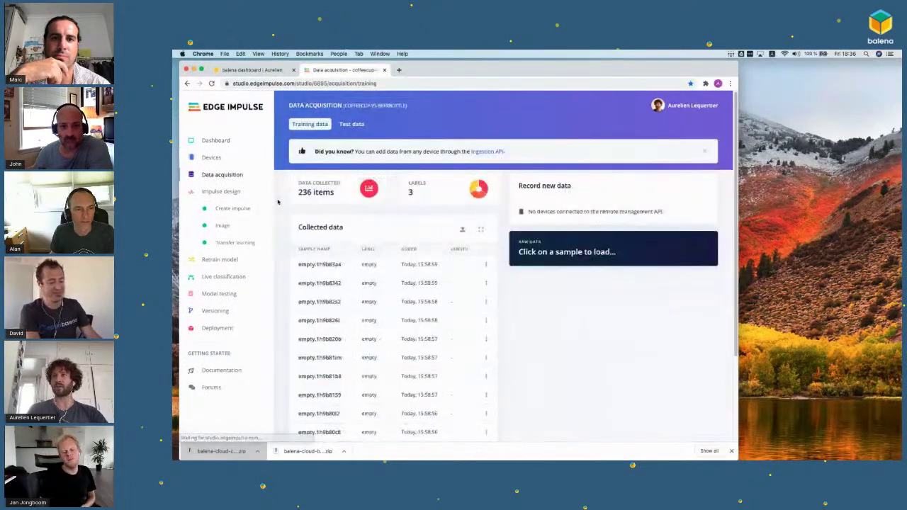
scroll(286, 252, "down", 2)
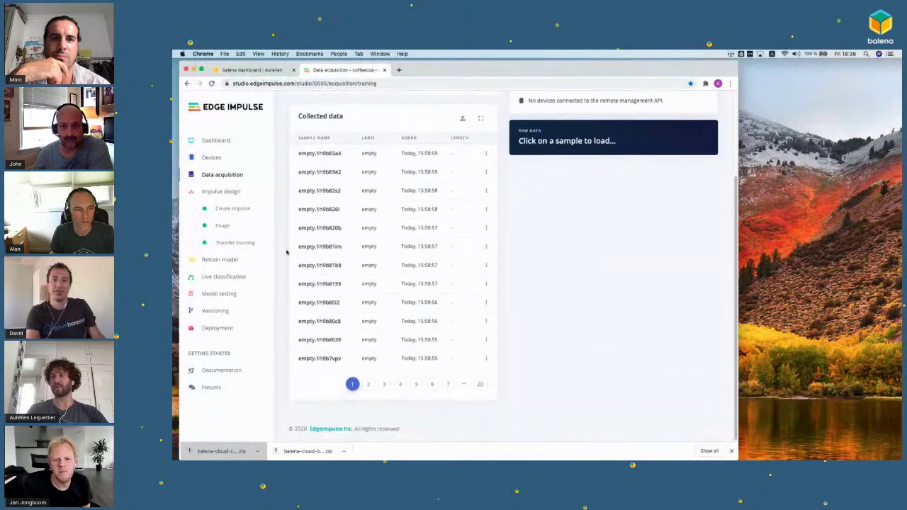
left_click(400, 383)
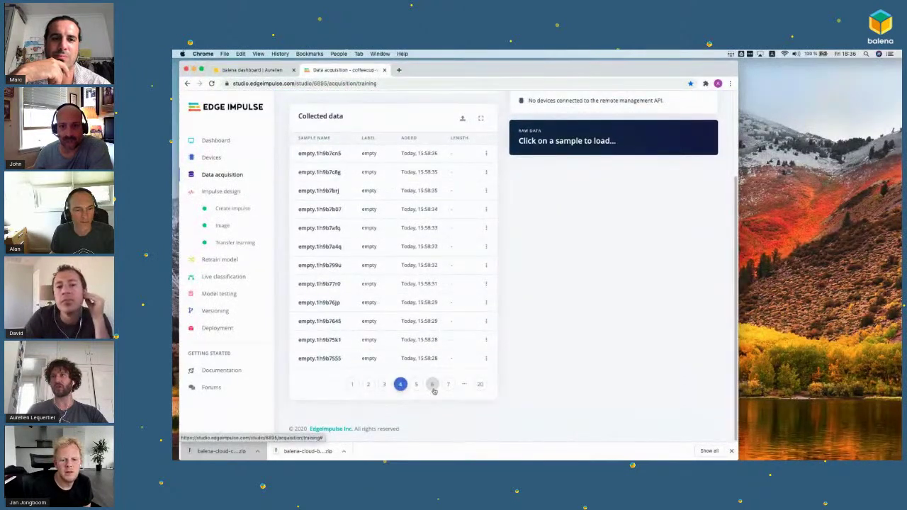
left_click(431, 384)
left_click(363, 227)
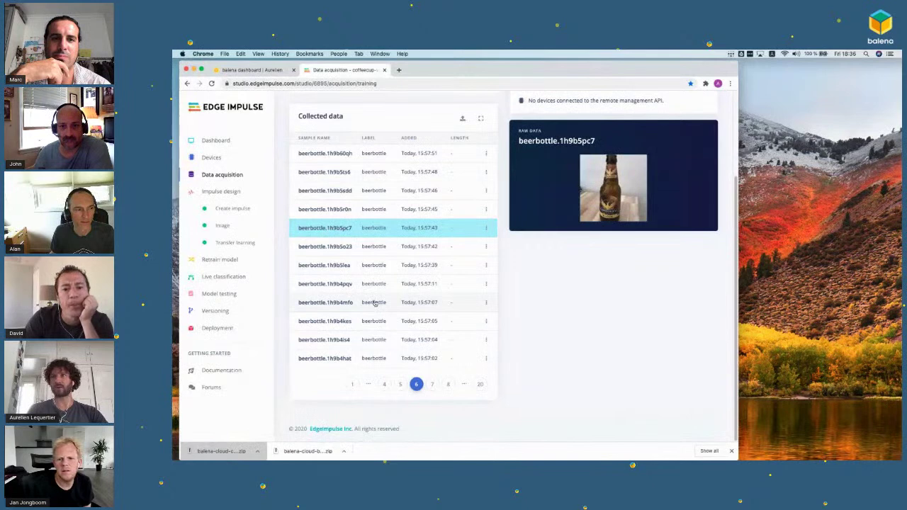
left_click(375, 303)
left_click(355, 191)
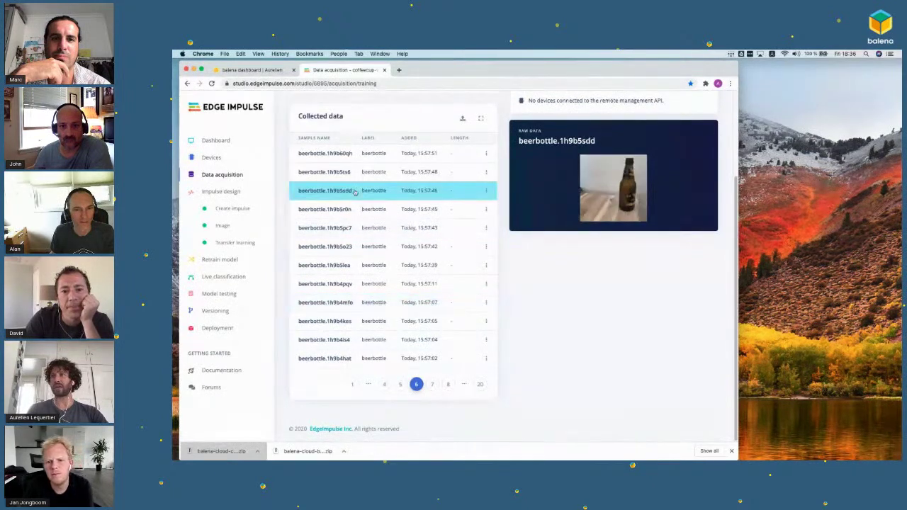
left_click(388, 234)
left_click(396, 281)
left_click(392, 267)
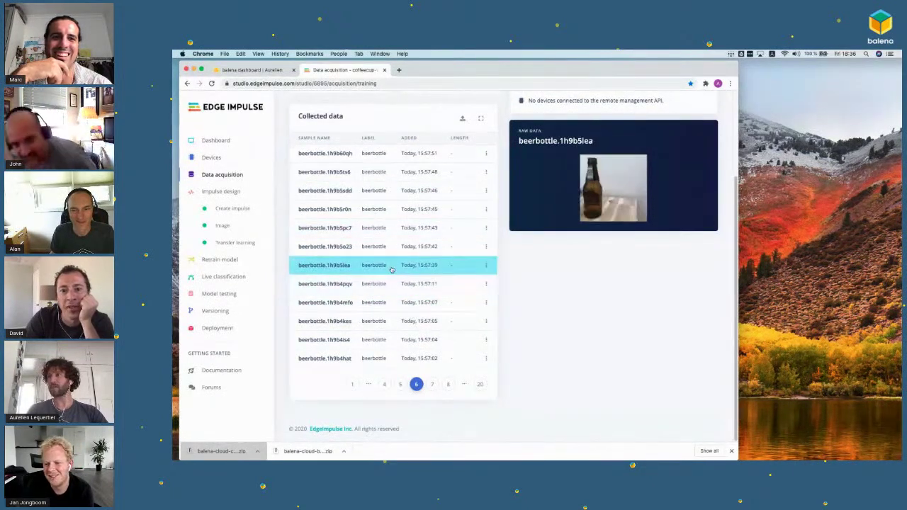
Step: Preview coffeecup samples on pages 8–10 and empty samples on page 1, with the phone mirror placed beside the browser
left_click(448, 384)
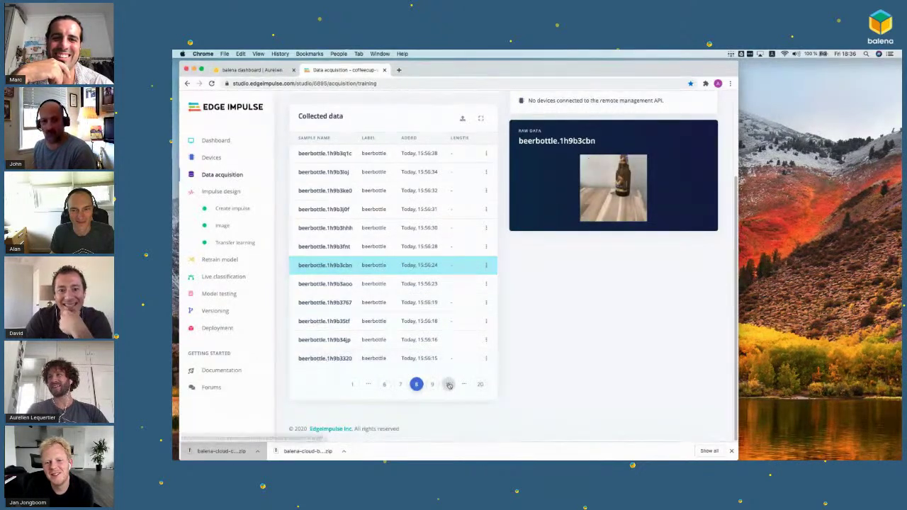
left_click(449, 384)
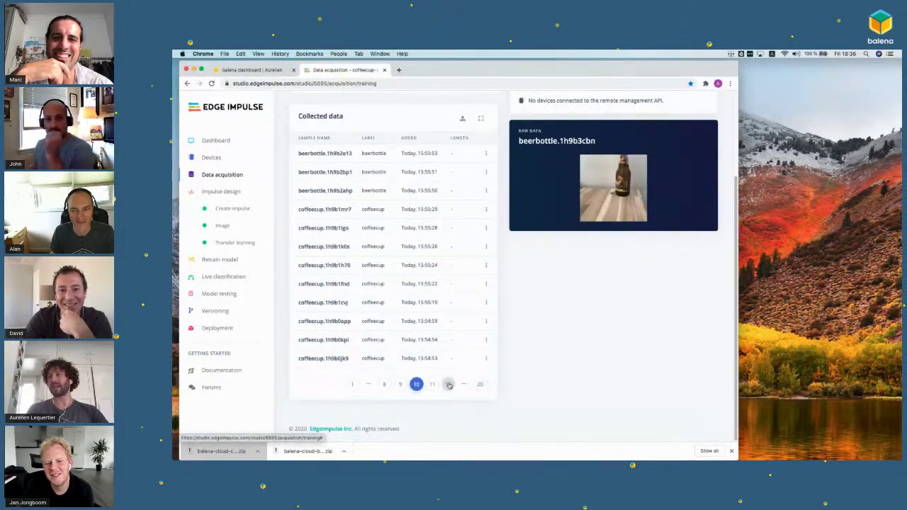
left_click(381, 299)
left_click(349, 189)
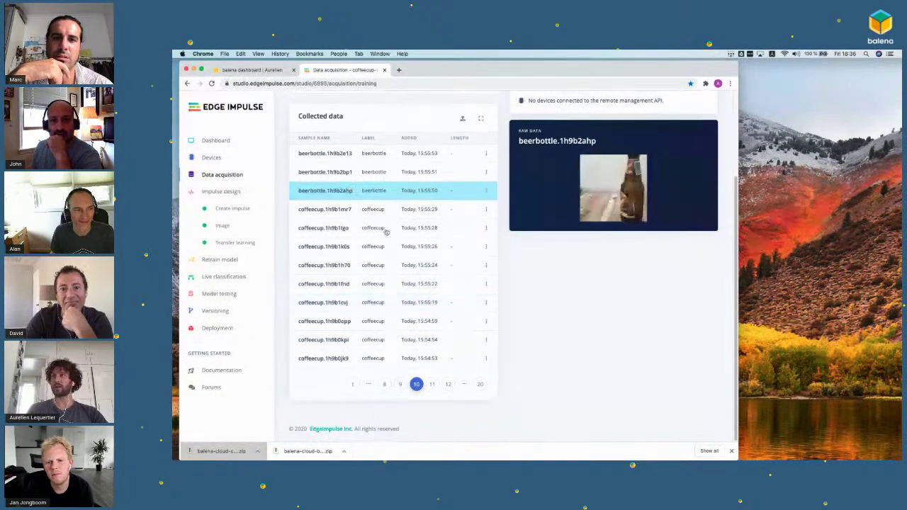
left_click(397, 245)
left_click(378, 228)
left_click(370, 302)
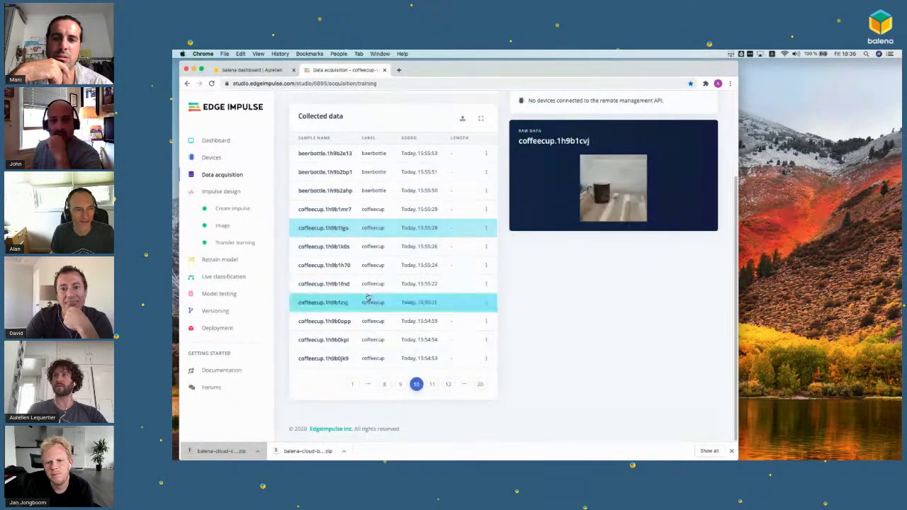
left_click(352, 385)
left_click(356, 283)
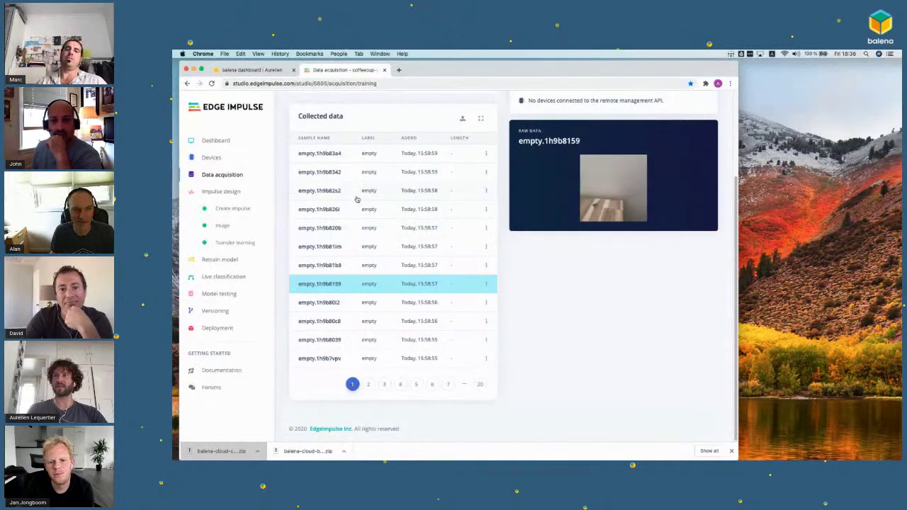
left_click(356, 191)
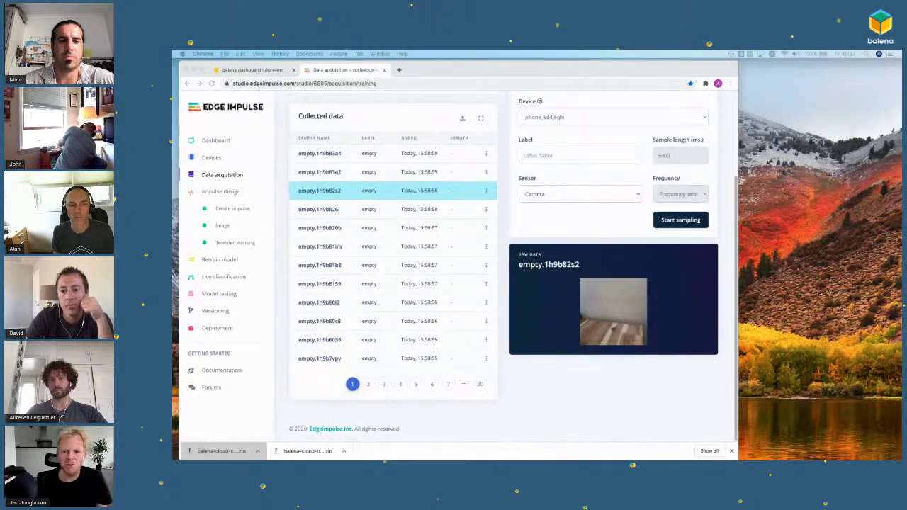
left_click_drag(619, 110, 792, 117)
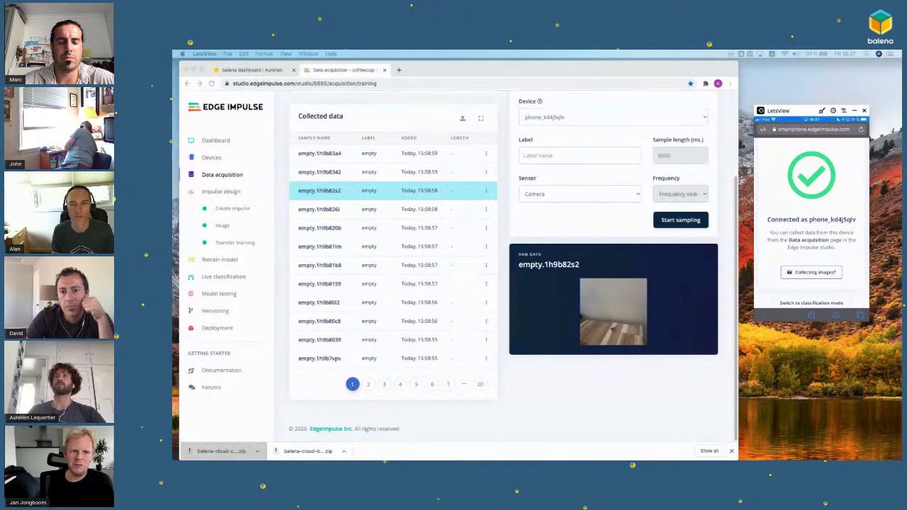
left_click(201, 154)
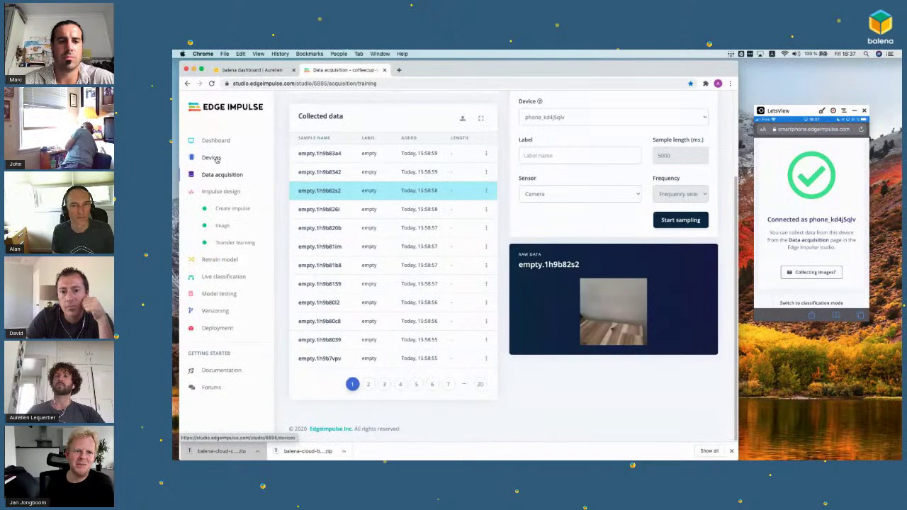
Step: Show the Devices page listing the connected smartphone client, zooming in briefly and back to normal
left_click(217, 158)
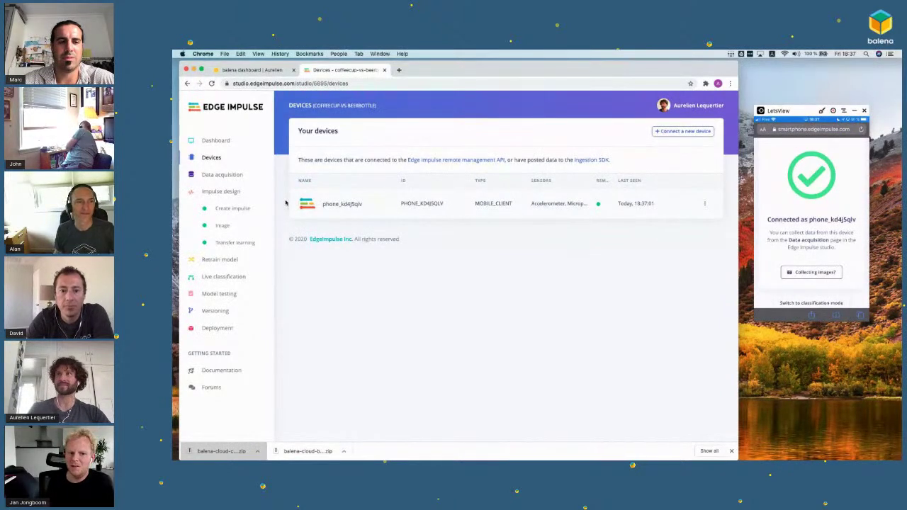
key("super+plus")
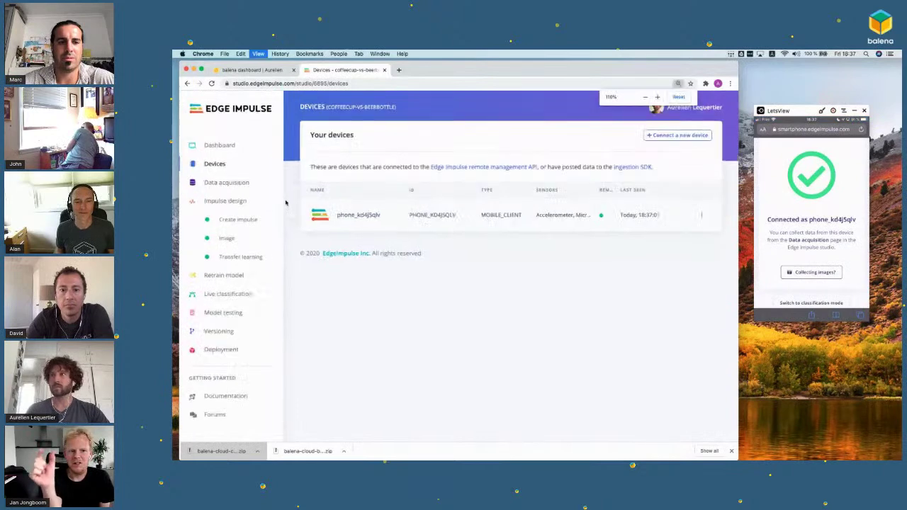
key("super+plus")
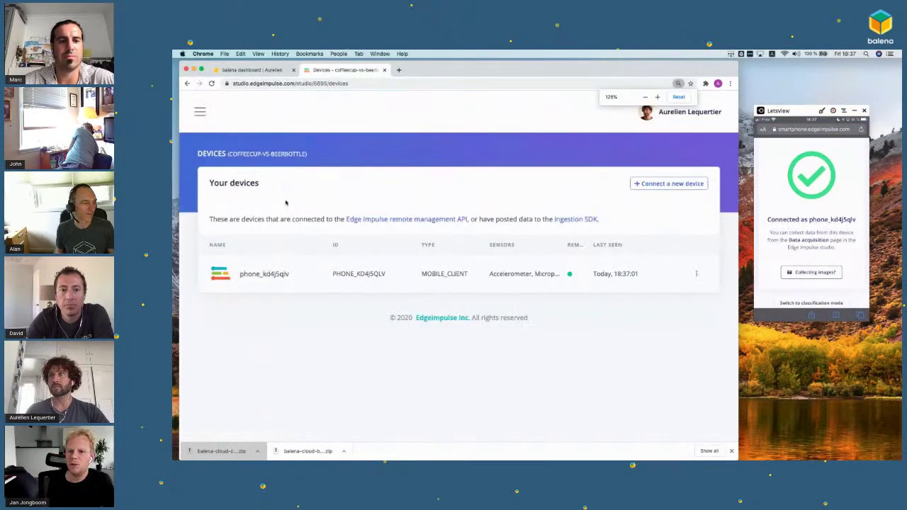
key("super+minus")
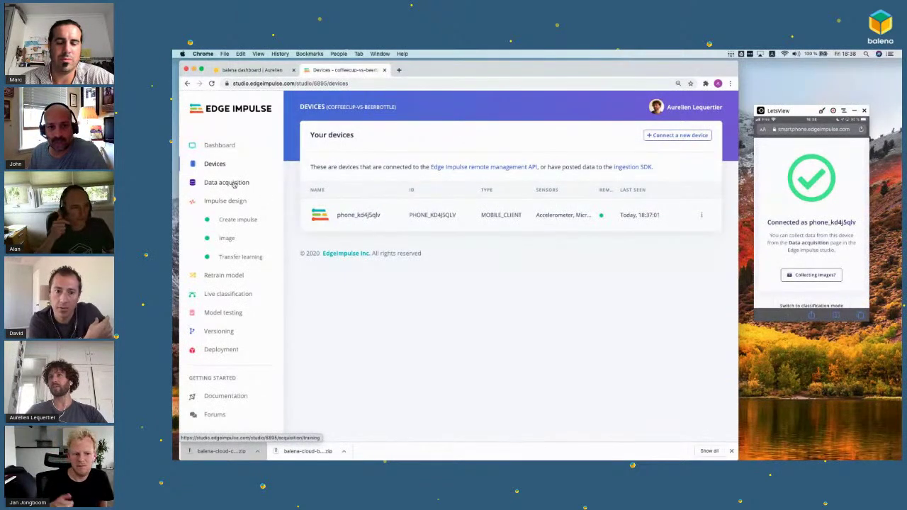
left_click(235, 183)
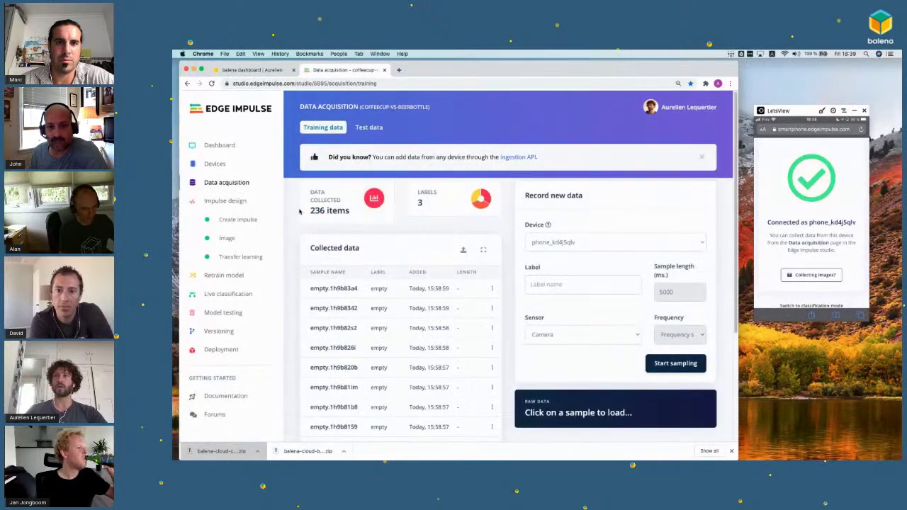
scroll(301, 207, "down", 1)
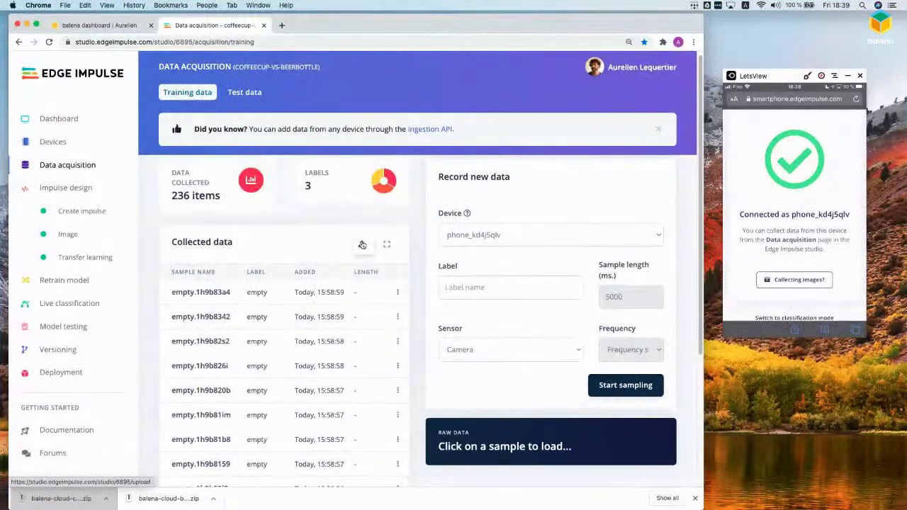
left_click(362, 245)
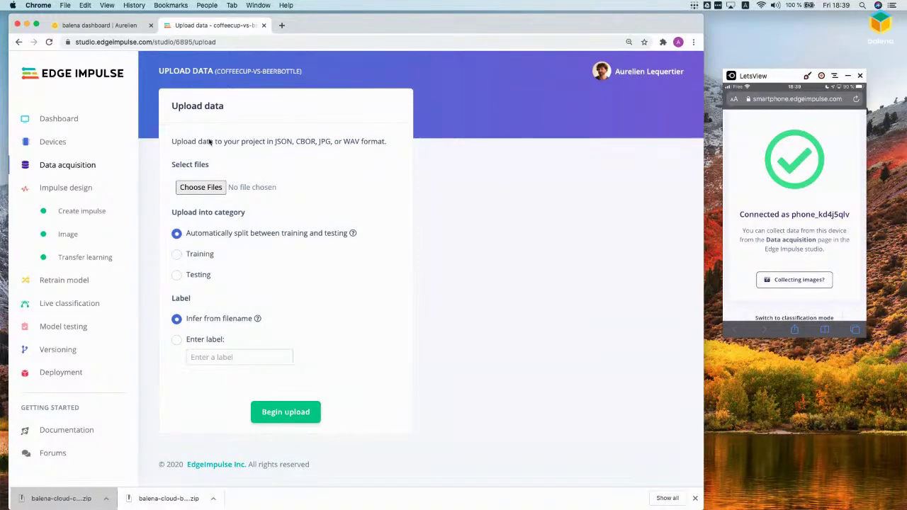
scroll(146, 211, "left", 5)
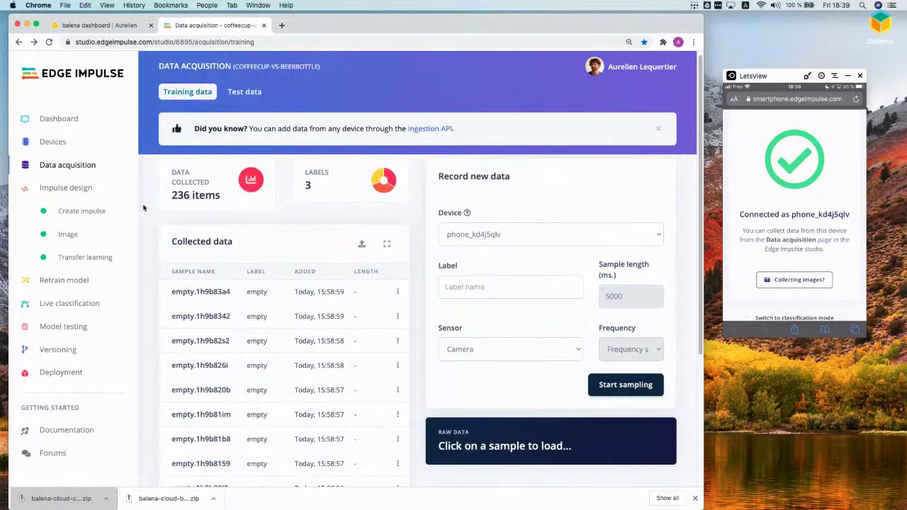
left_click(48, 146)
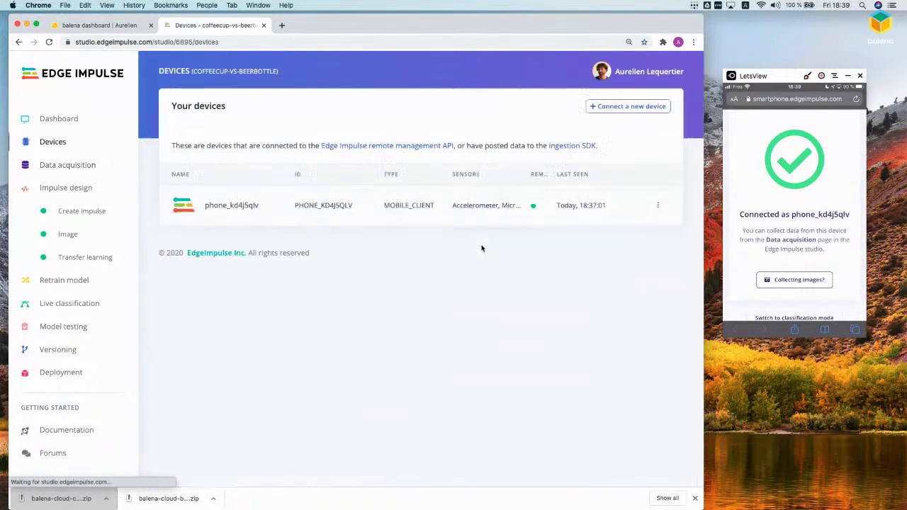
Step: Choose the mobile phone option under Connect a new device, then close the QR code panel
left_click(630, 107)
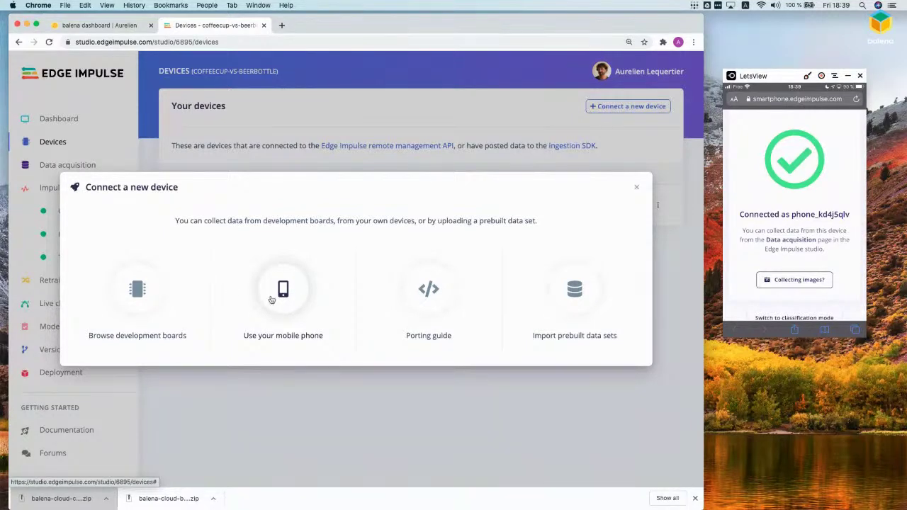
left_click(272, 301)
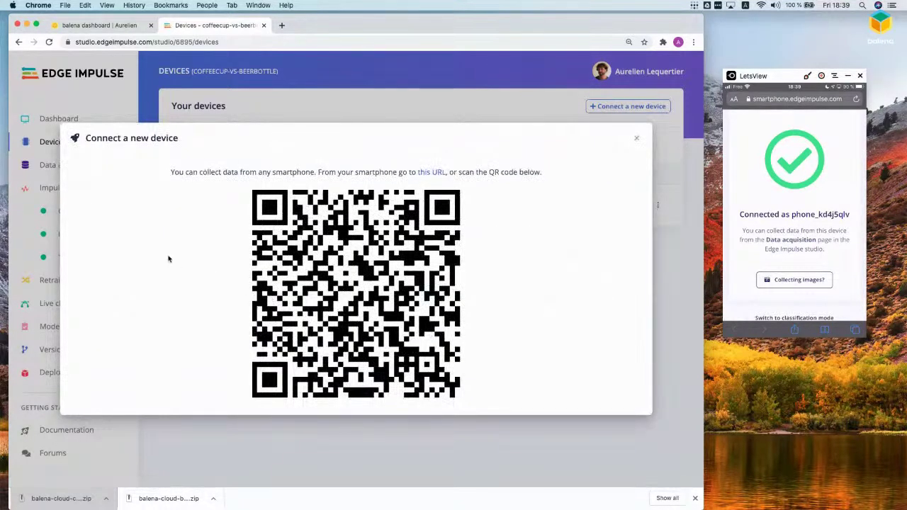
left_click(636, 138)
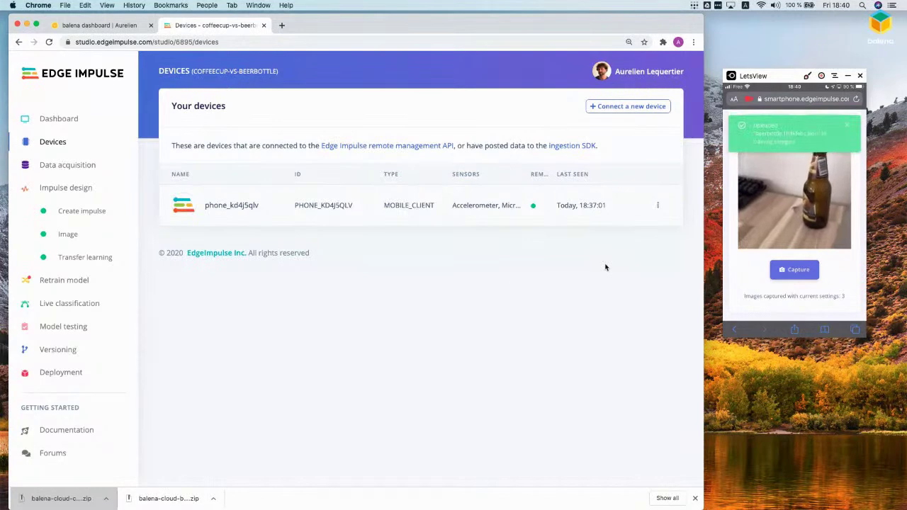
Step: Review the new beerbottle phone captures, such as beerbottle.1h9kfmnl, in the 241-item training data
left_click(70, 169)
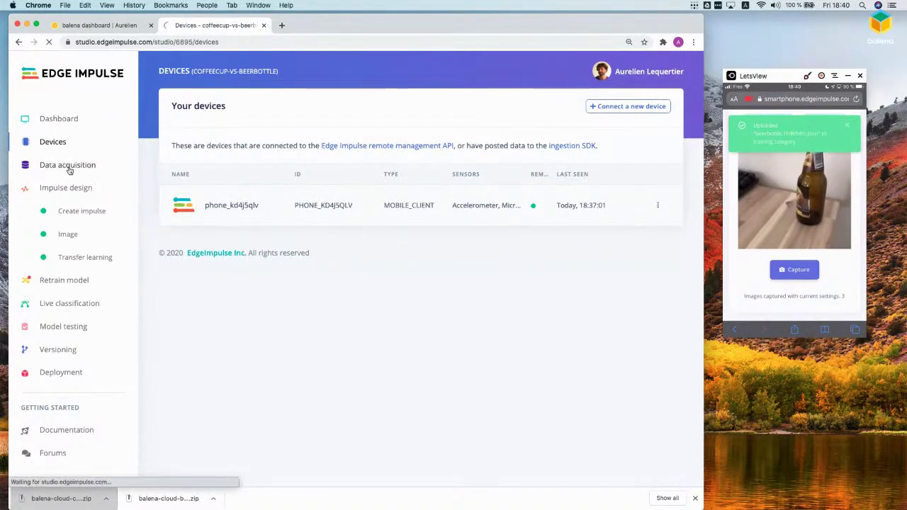
left_click(230, 299)
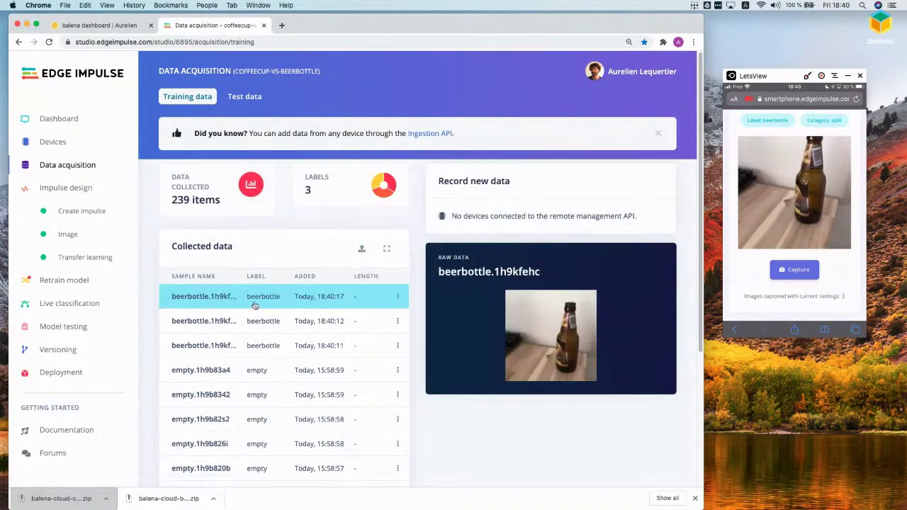
left_click(201, 300)
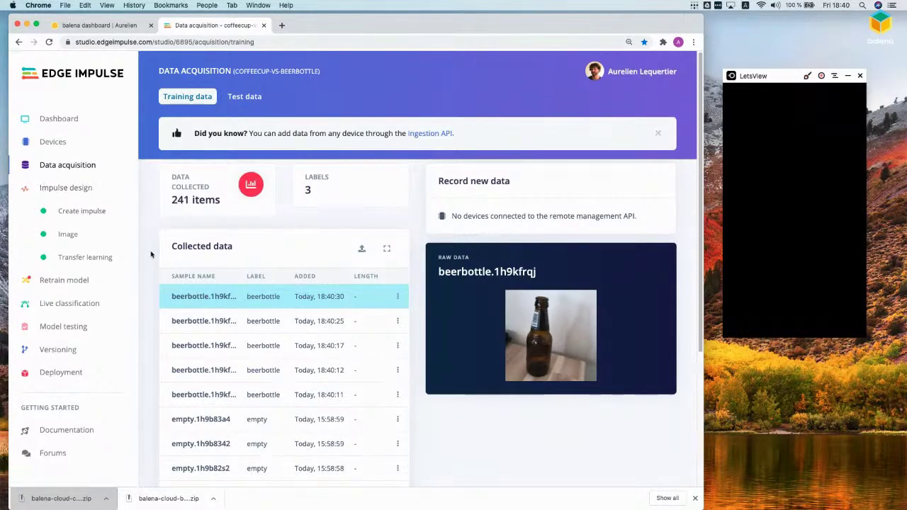
left_click(75, 190)
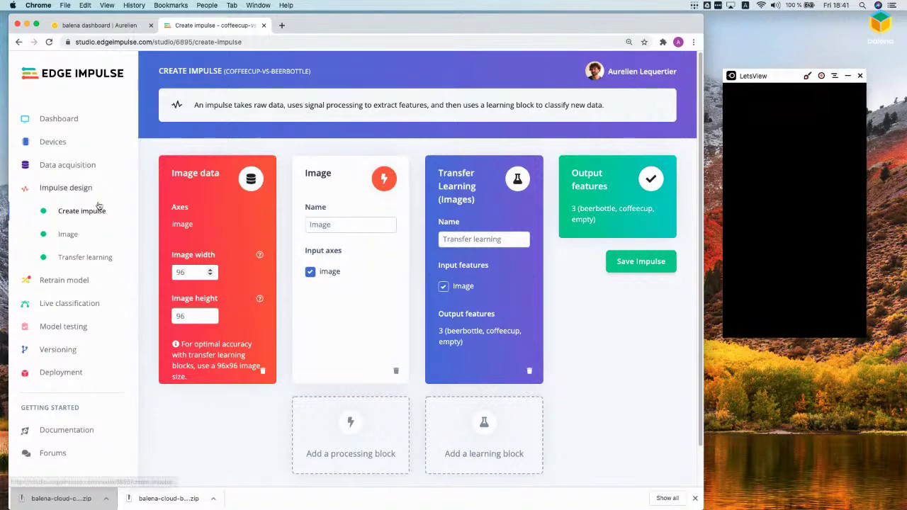
Step: Keep the Image block colour depth at RGB after comparing Grayscale, and save the parameters
left_click(65, 234)
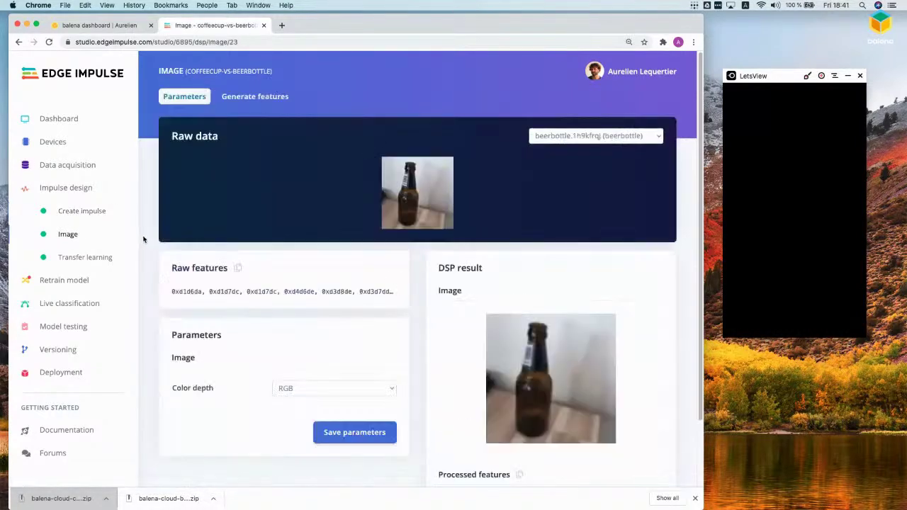
scroll(151, 244, "down", 2)
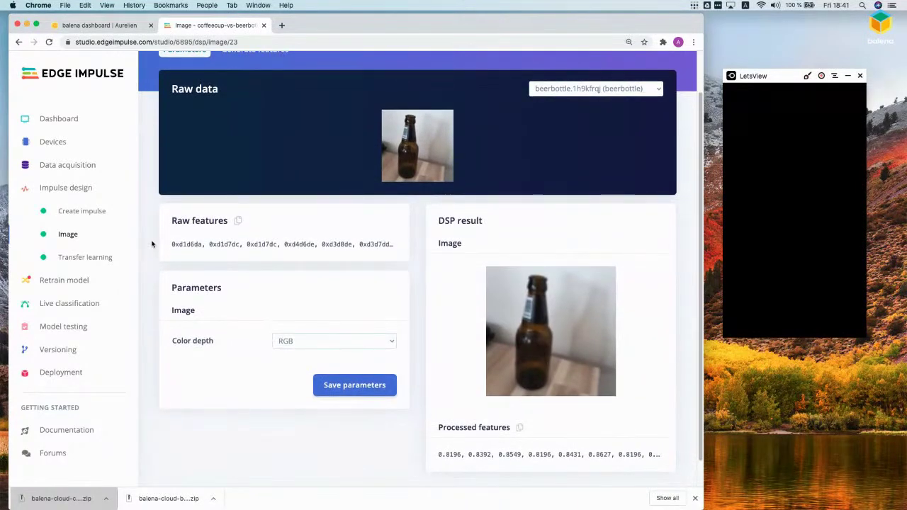
left_click(318, 340)
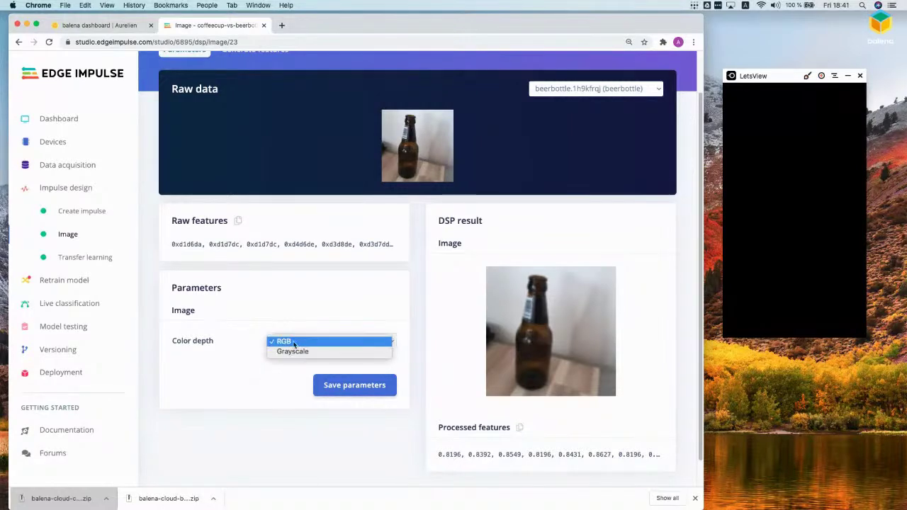
left_click(293, 351)
left_click(292, 346)
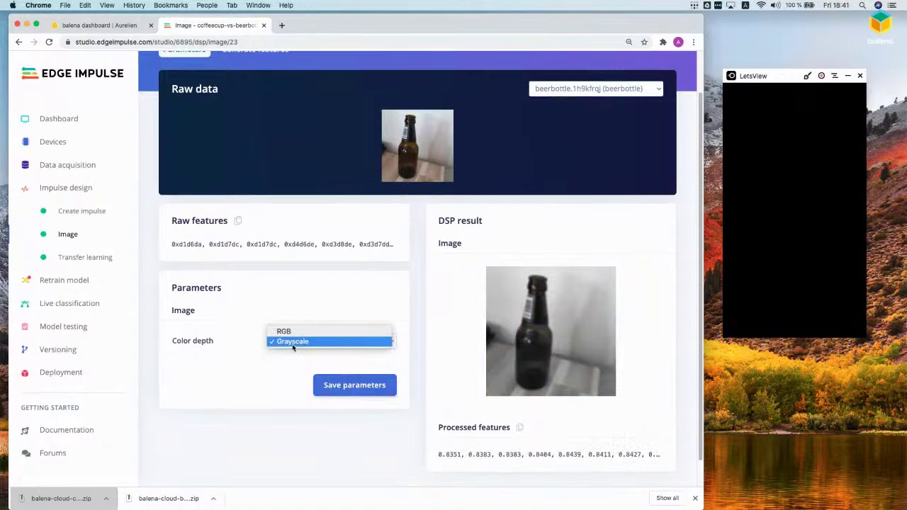
left_click(284, 331)
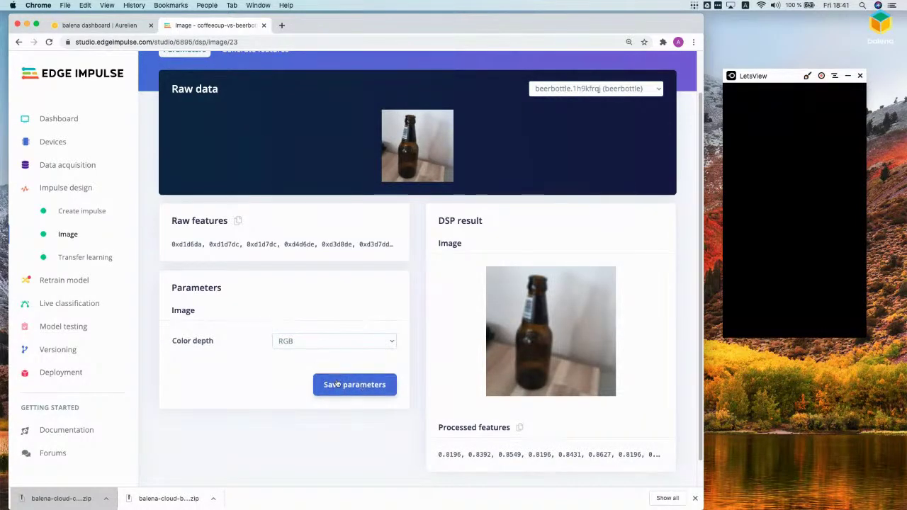
left_click(346, 386)
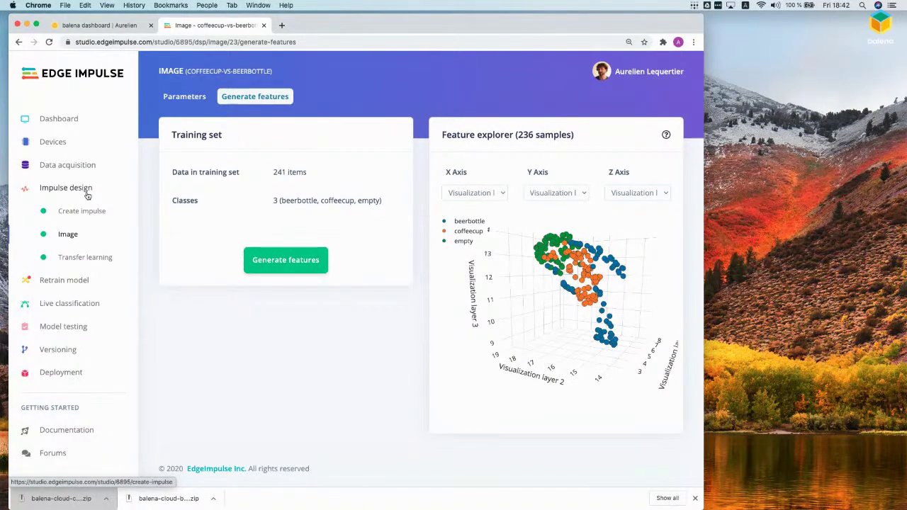
Step: Browse the available and custom processing block options on Create impulse, closing without changes
left_click(87, 195)
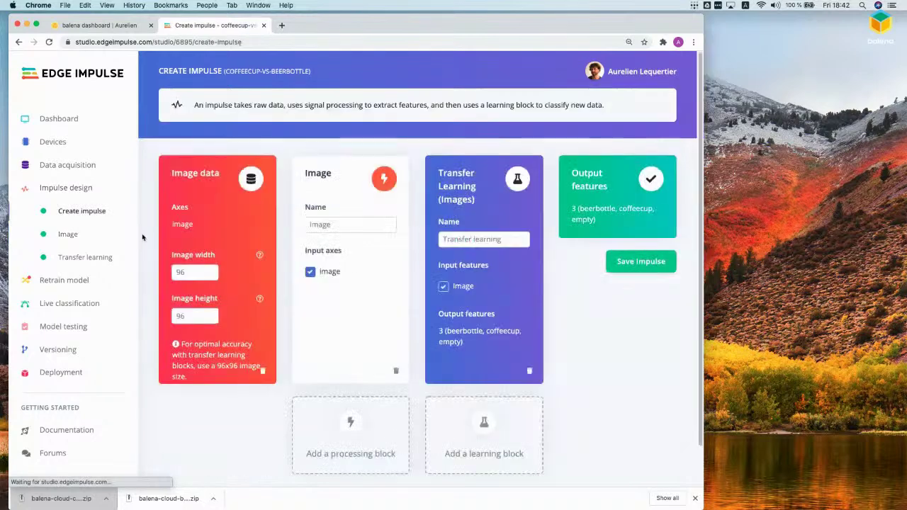
scroll(142, 237, "down", 1)
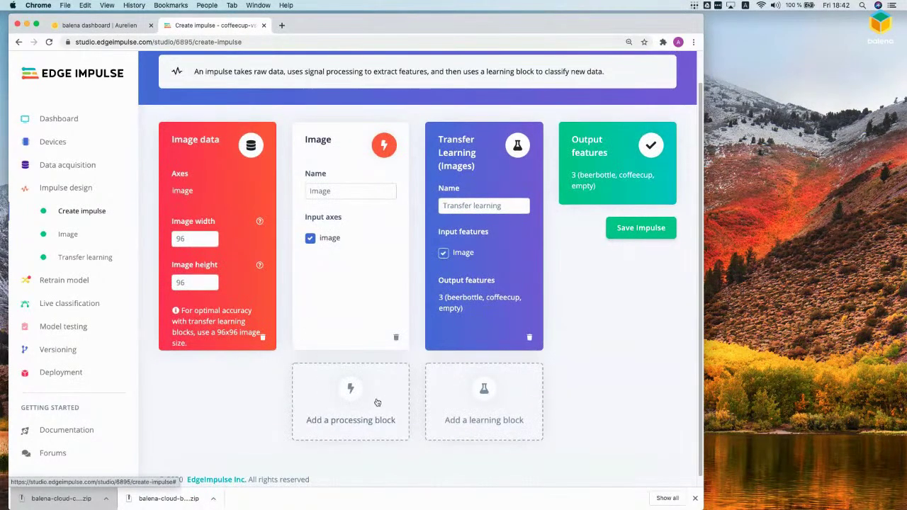
scroll(352, 379, "down", 1)
left_click(348, 376)
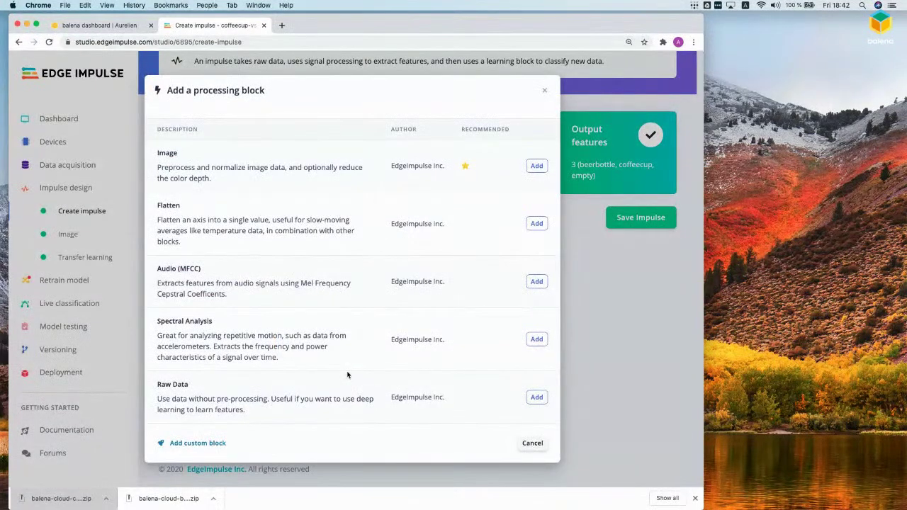
left_click(196, 443)
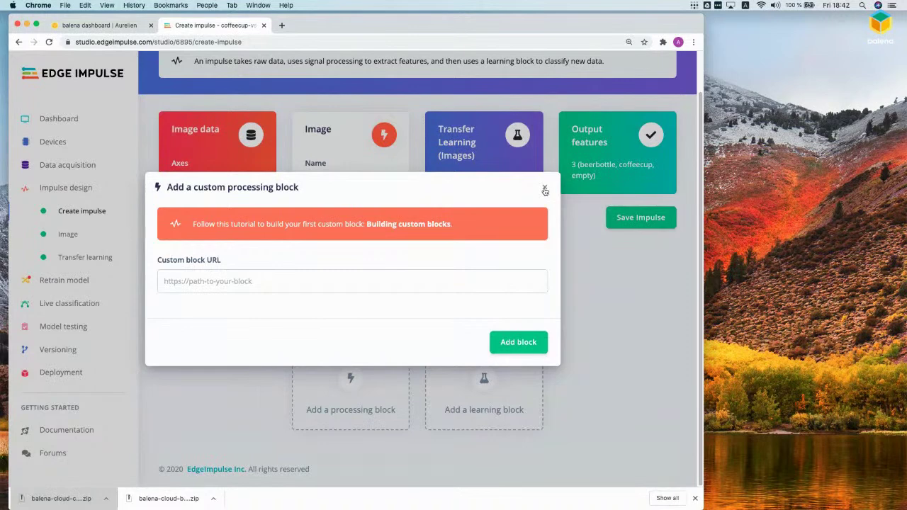
left_click(544, 189)
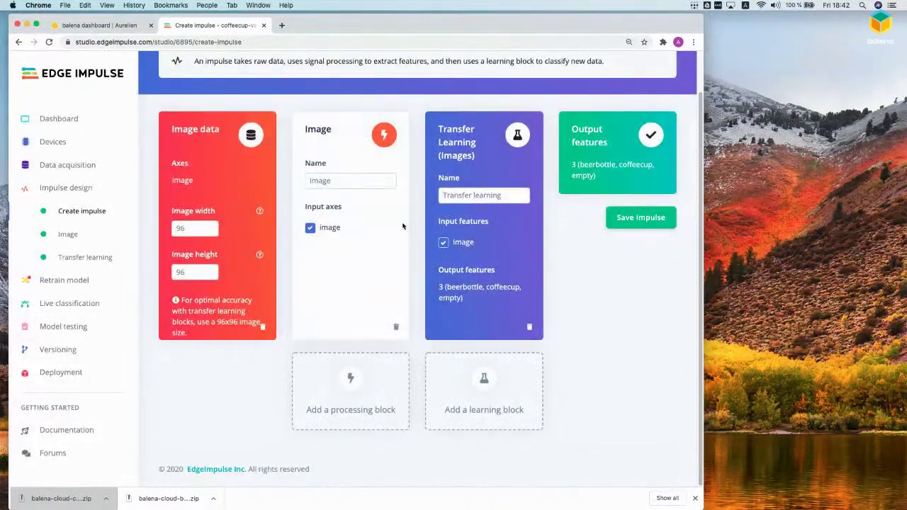
Step: Show the generated features, rotate the 3D feature explorer and inspect a beerbottle point
left_click(70, 235)
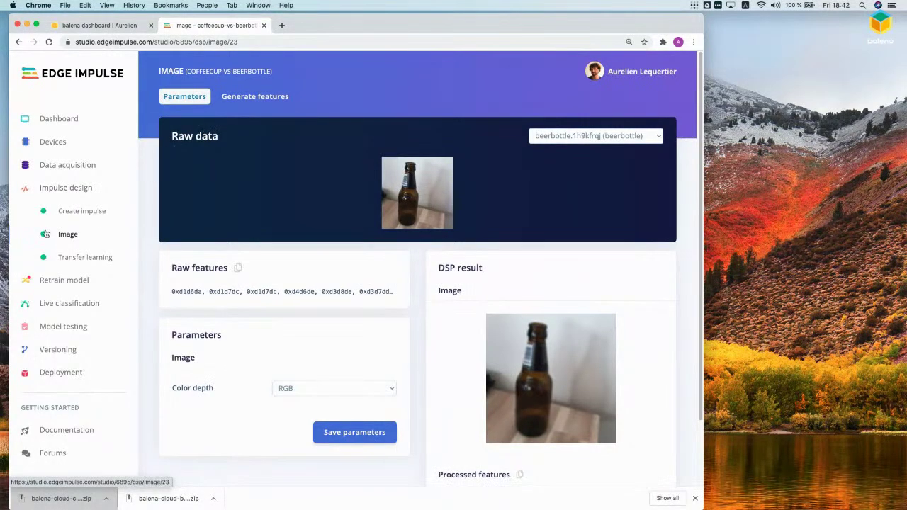
left_click(91, 260)
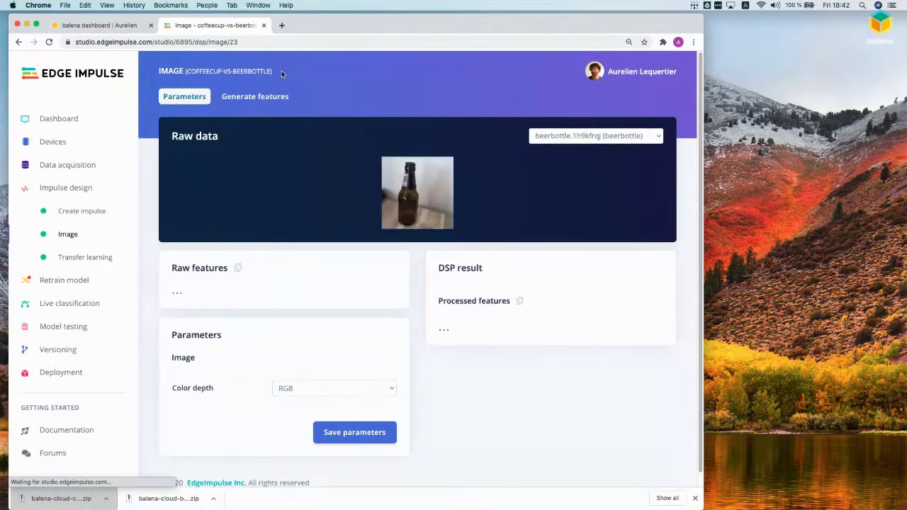
left_click(255, 96)
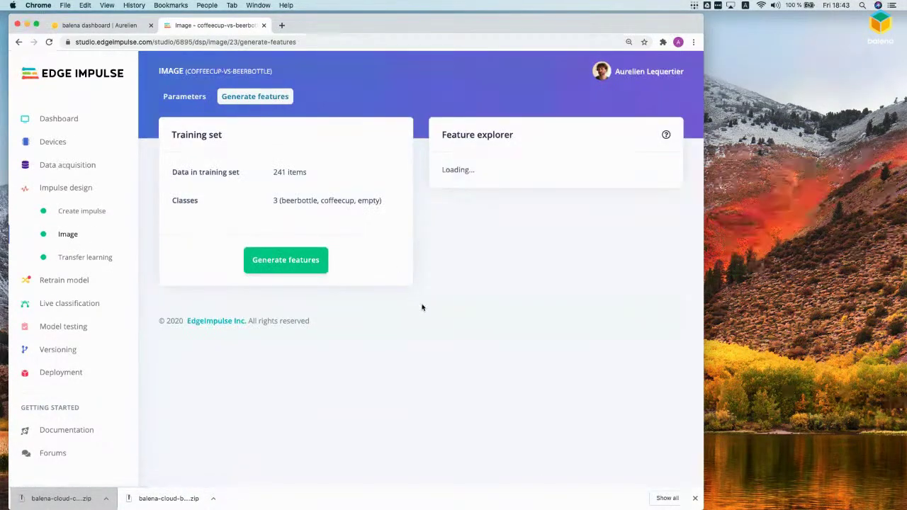
left_click_drag(579, 315, 531, 307)
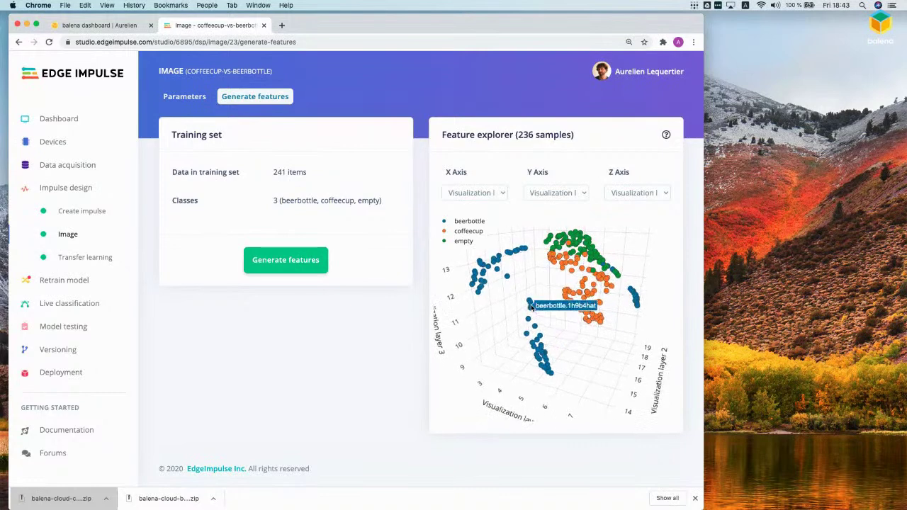
left_click_drag(639, 345, 612, 340)
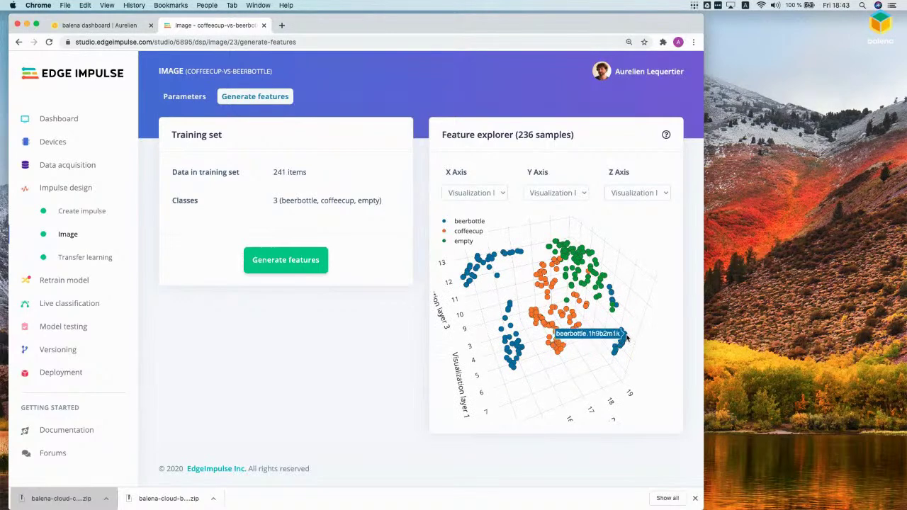
left_click(609, 294)
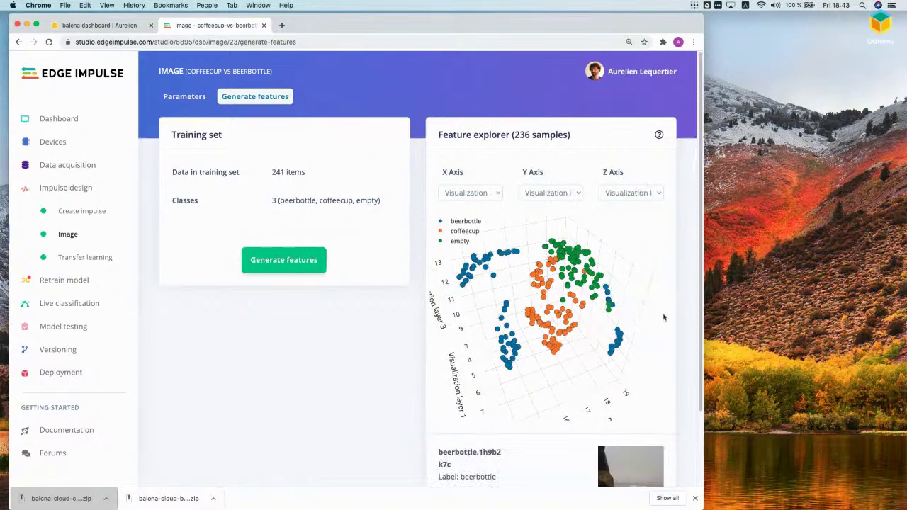
scroll(687, 323, "down", 3)
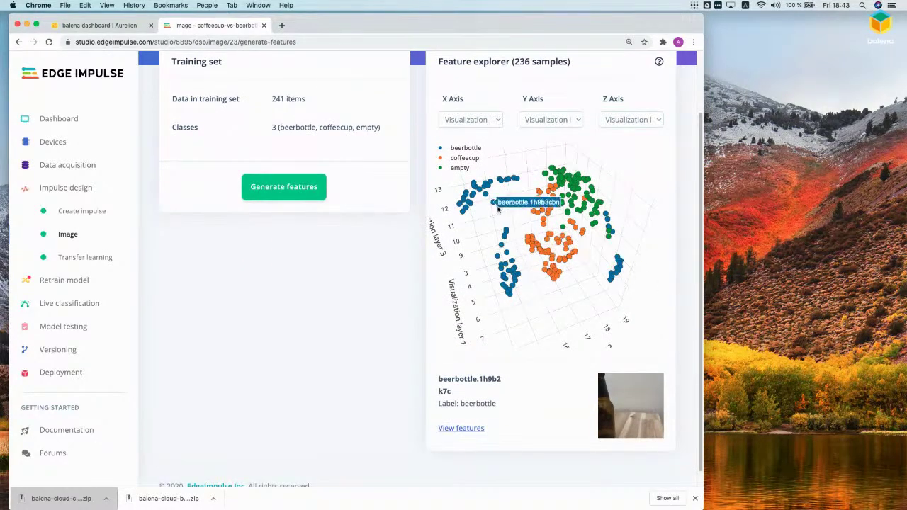
Step: Inspect coffeecup, empty and beerbottle points while rotating the plot to compare clusters
left_click(534, 215)
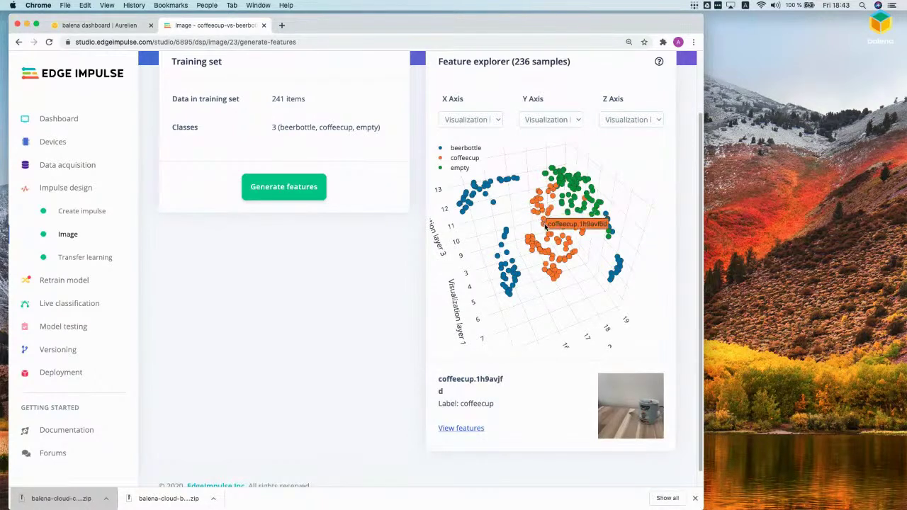
left_click_drag(622, 210, 586, 223)
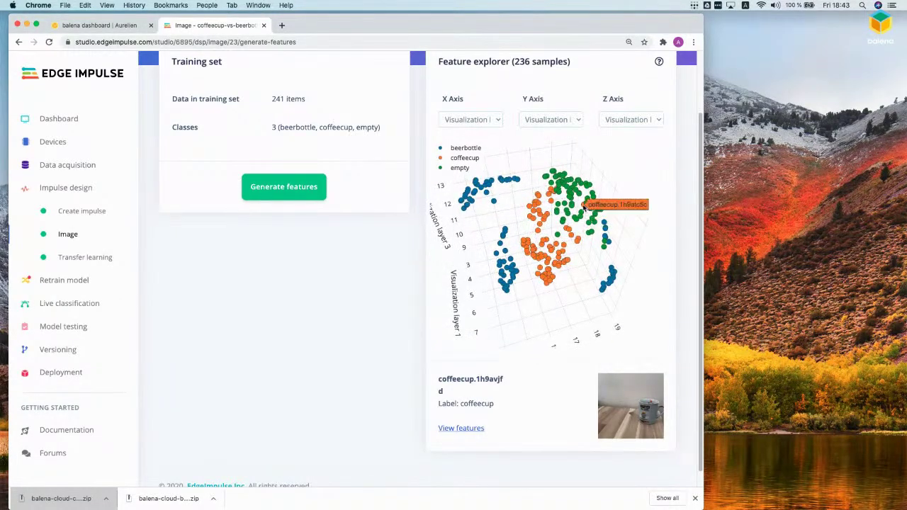
left_click(583, 205)
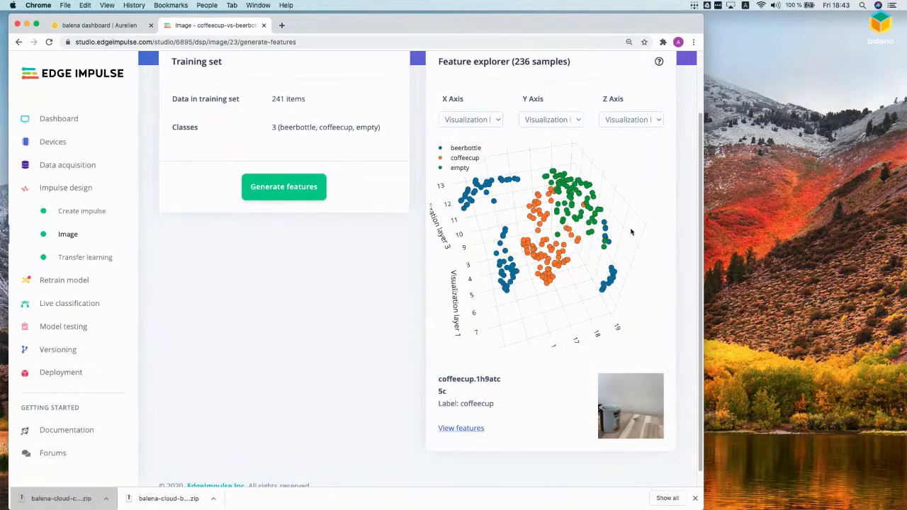
left_click(587, 203)
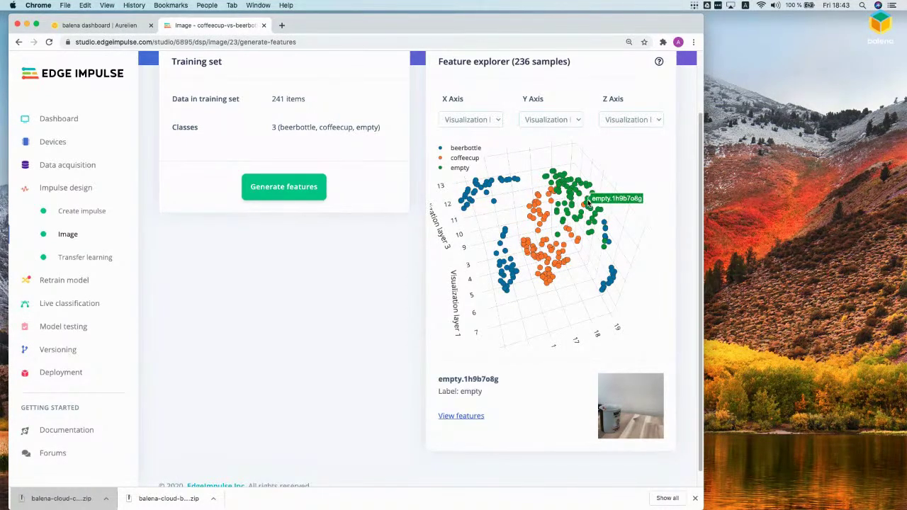
left_click(585, 209)
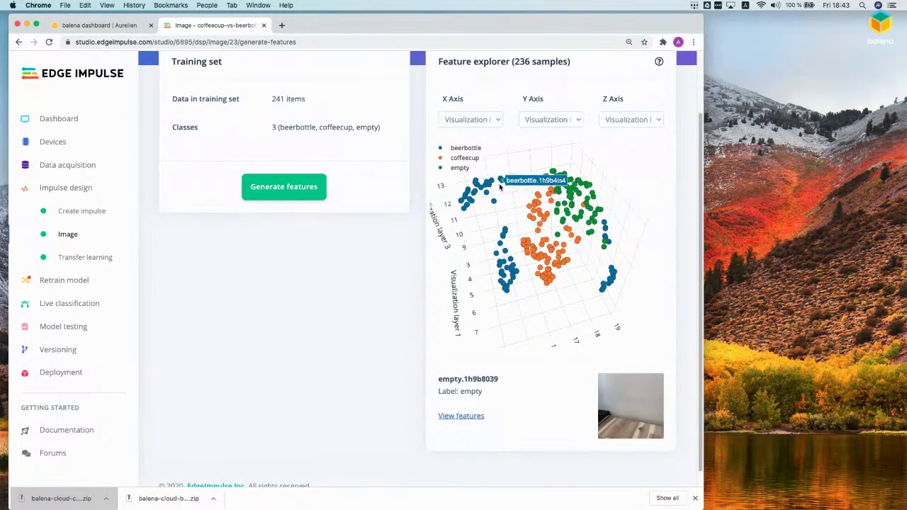
left_click_drag(501, 188, 497, 194)
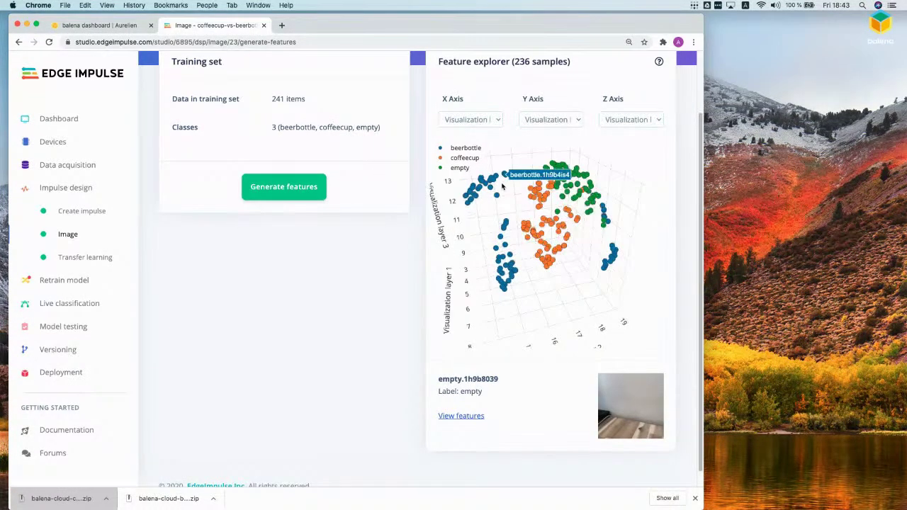
left_click(500, 238)
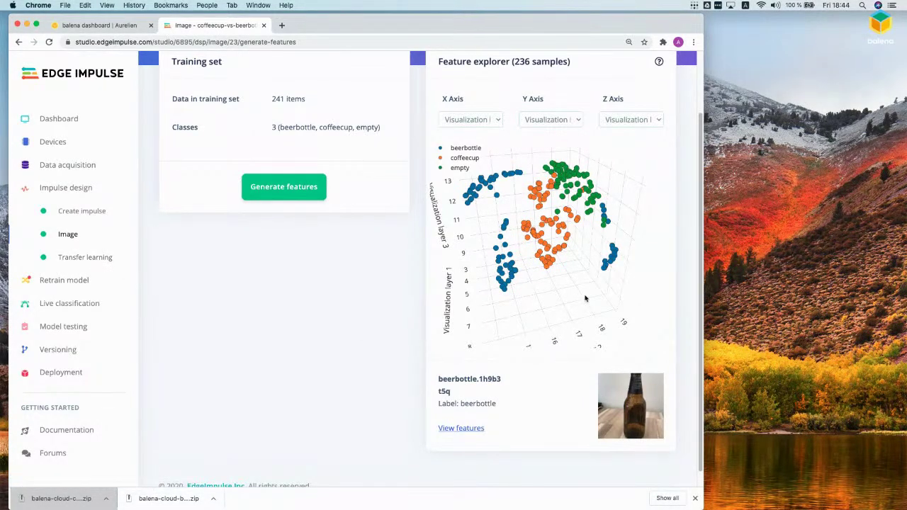
mouse_move(544, 261)
mouse_move(559, 213)
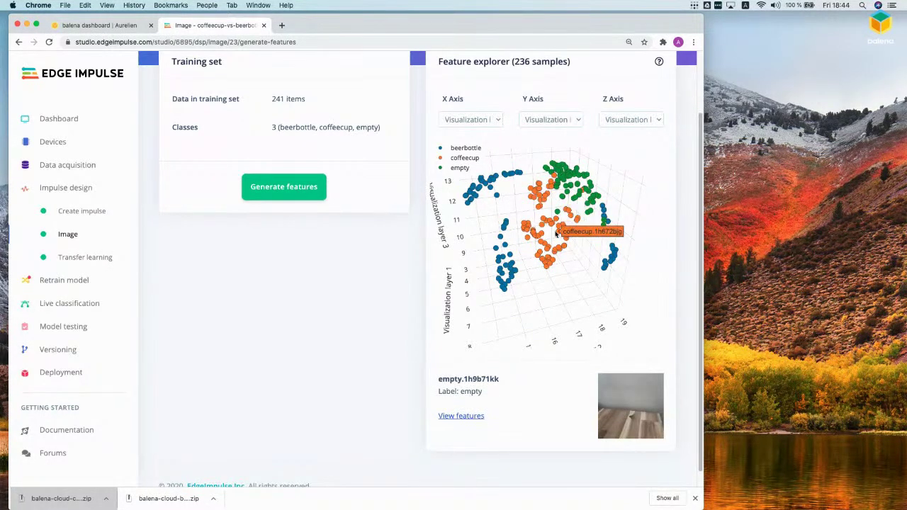
left_click_drag(565, 213, 489, 220)
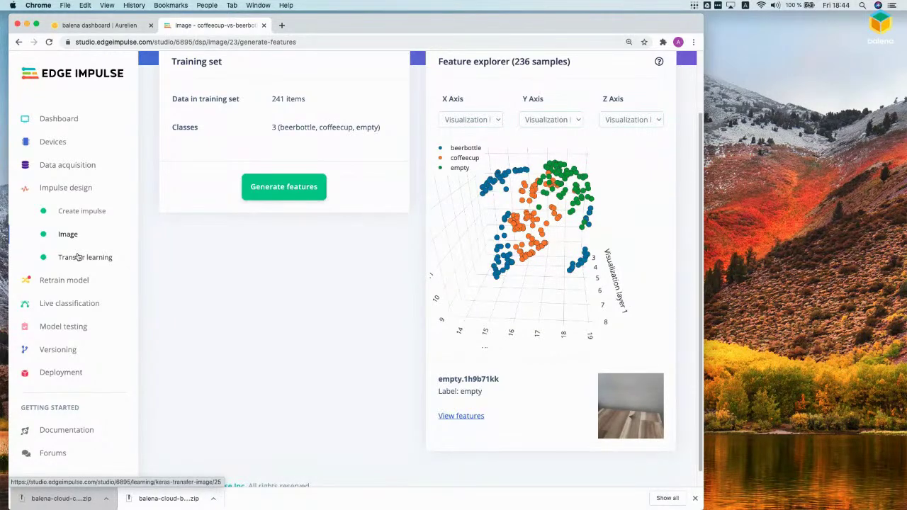
Step: Show the Transfer learning settings: 10 training cycles, 0.0005 learning rate, MobileNetV2 0.35
left_click(78, 257)
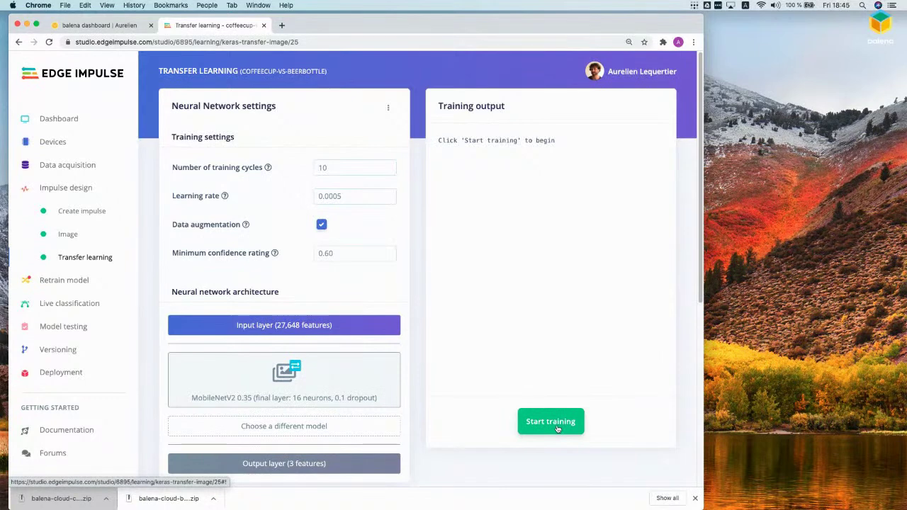
Step: Start training the transfer learning model for its 10 epochs
left_click(556, 429)
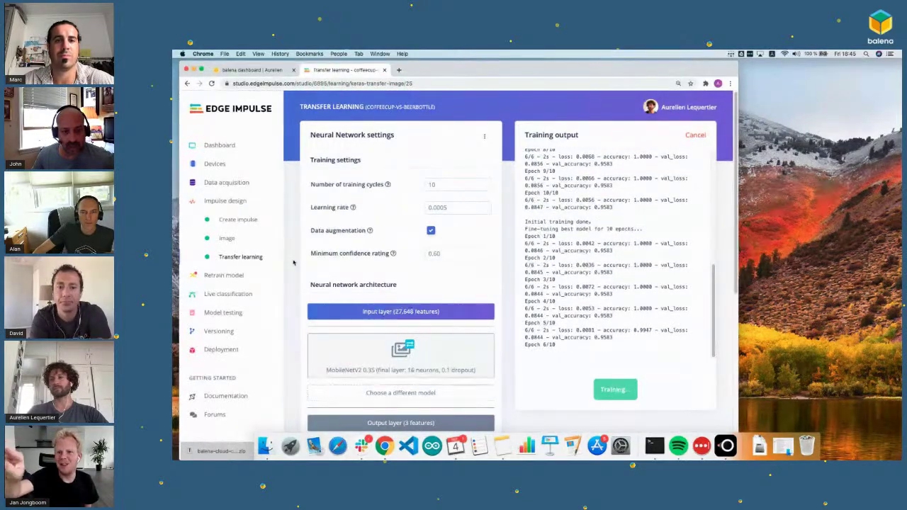
scroll(294, 262, "down", 3)
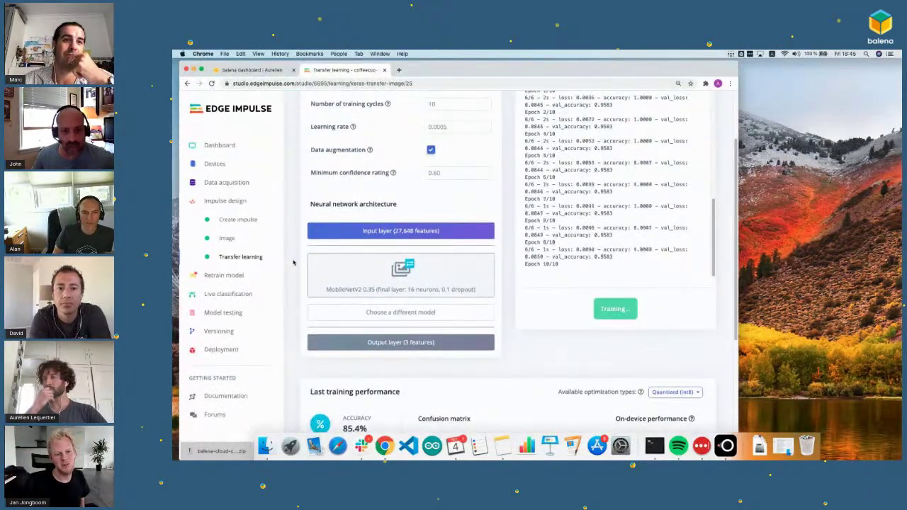
scroll(293, 263, "down", 1)
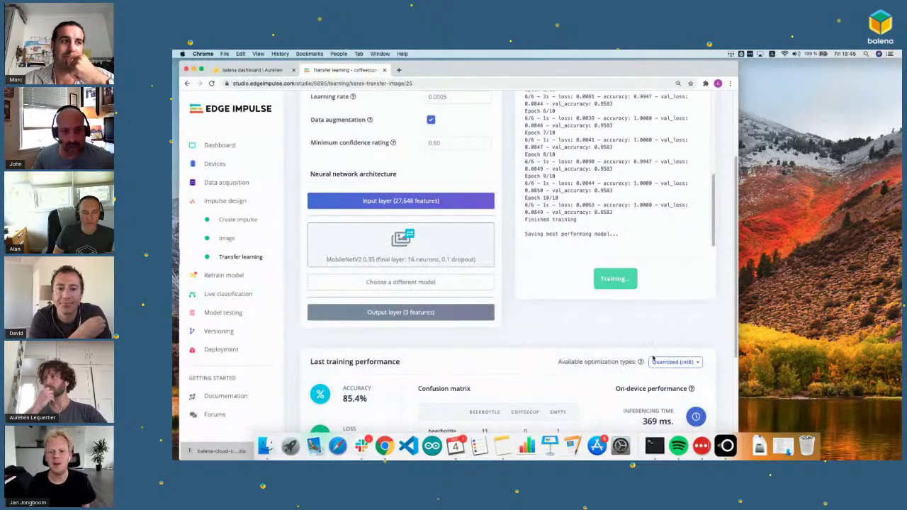
Step: Show the Unoptimized (float32) model results and follow the log until Job completed
left_click(655, 361)
left_click(659, 394)
scroll(639, 338, "down", 1)
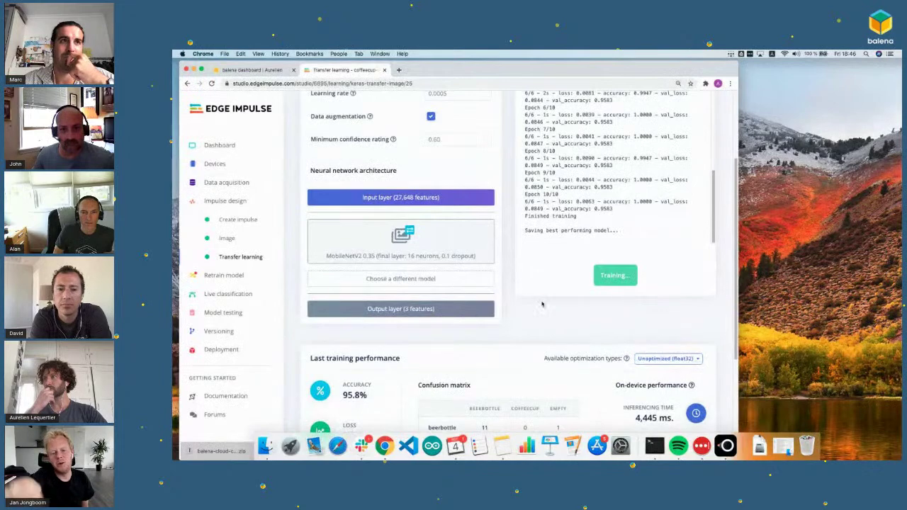
scroll(296, 269, "up", 2)
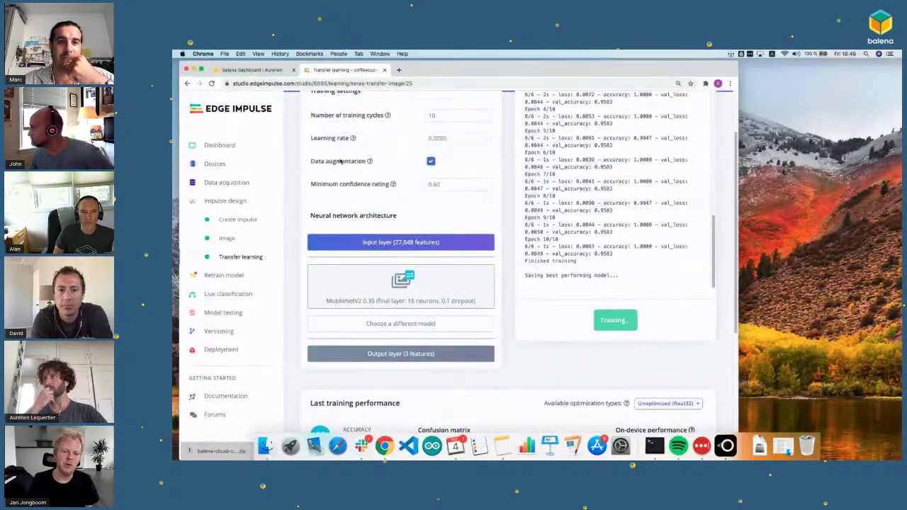
scroll(322, 170, "up", 1)
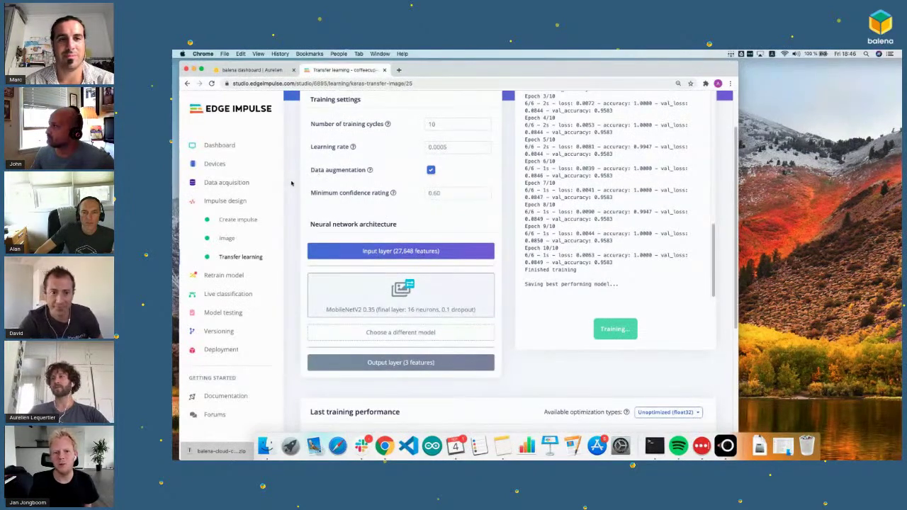
scroll(290, 183, "down", 1)
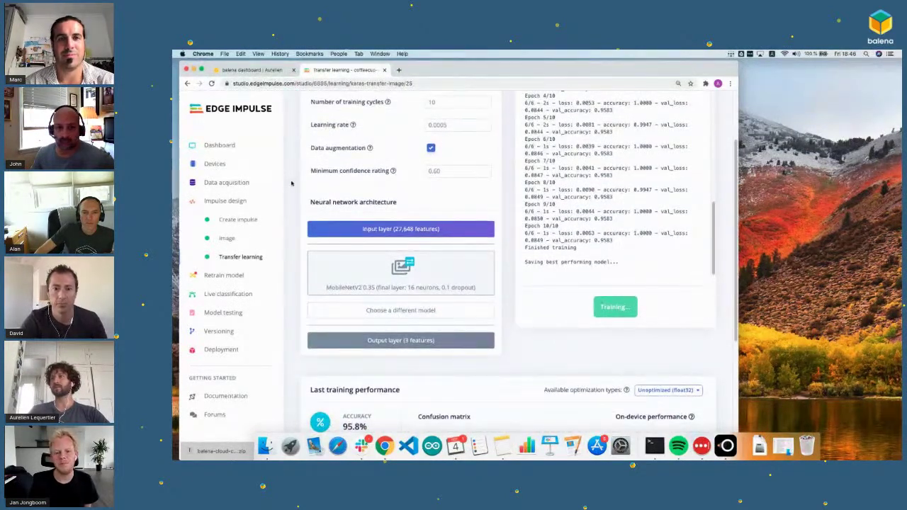
scroll(291, 183, "up", 1)
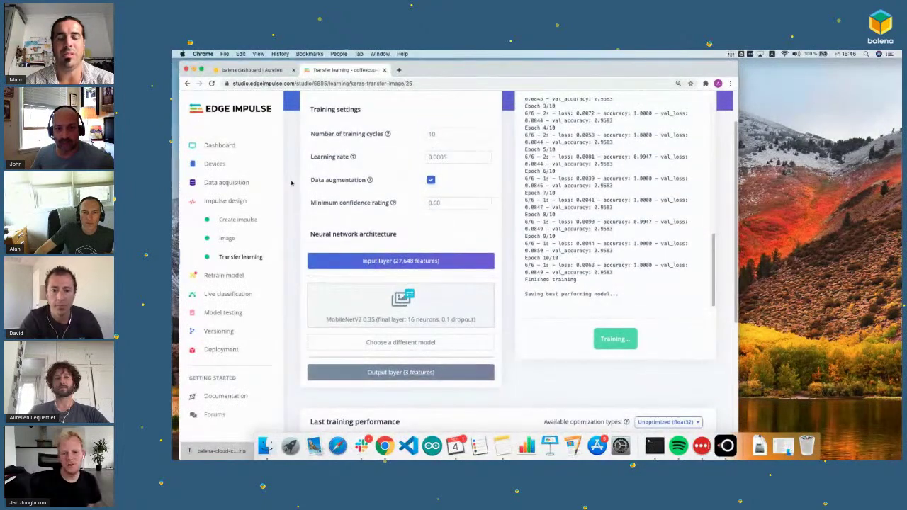
scroll(290, 183, "down", 1)
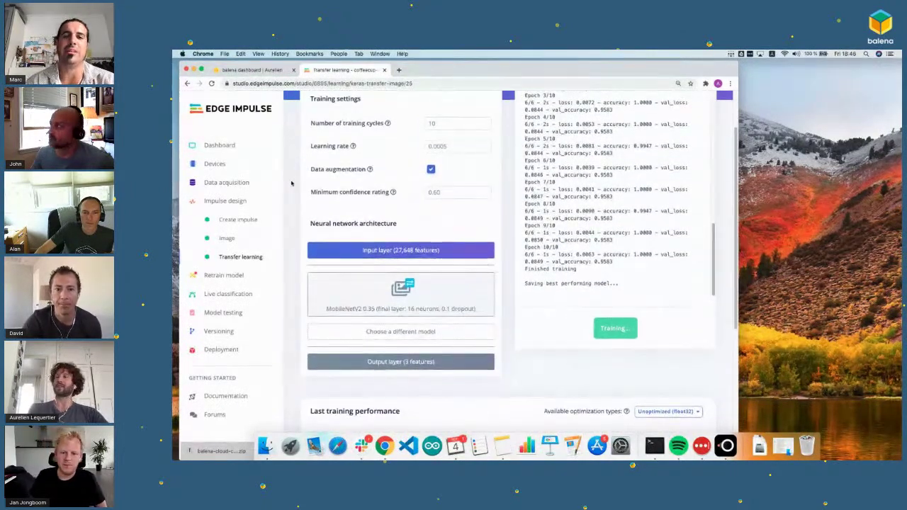
scroll(290, 182, "down", 3)
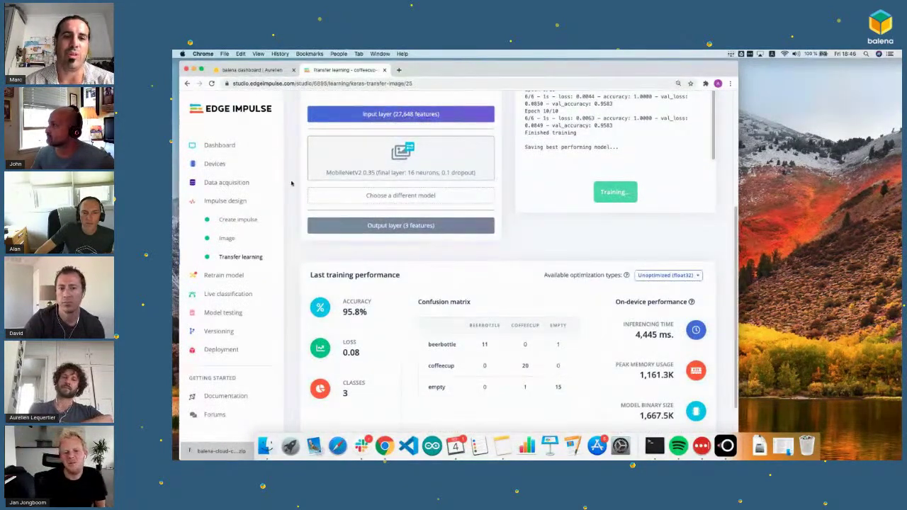
scroll(290, 183, "up", 3)
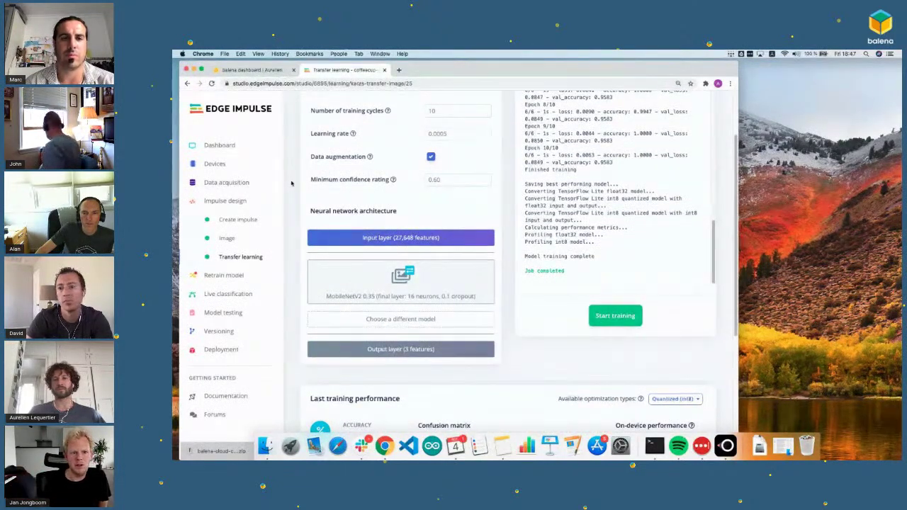
scroll(291, 183, "down", 2)
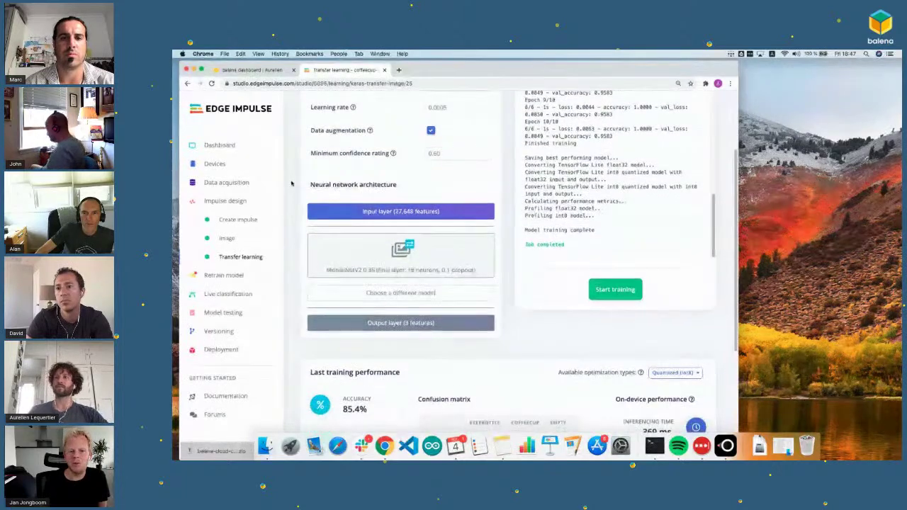
scroll(290, 183, "down", 2)
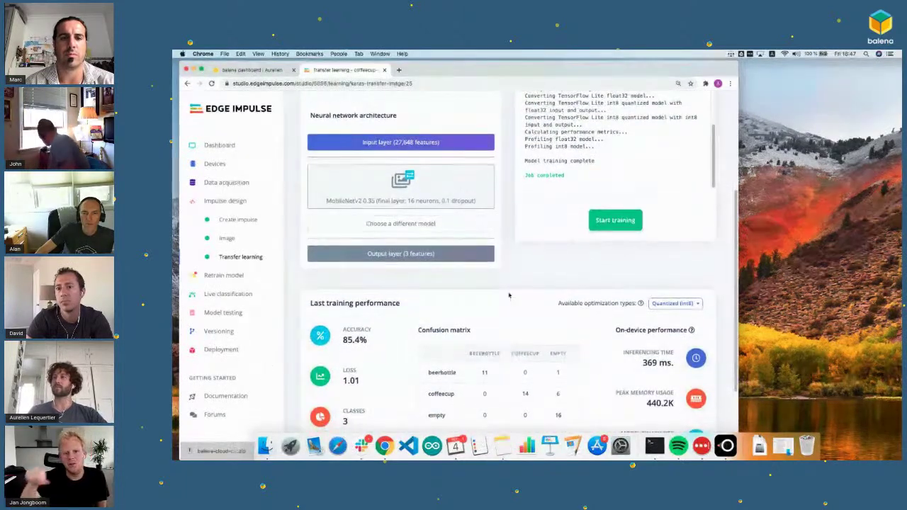
left_click(673, 286)
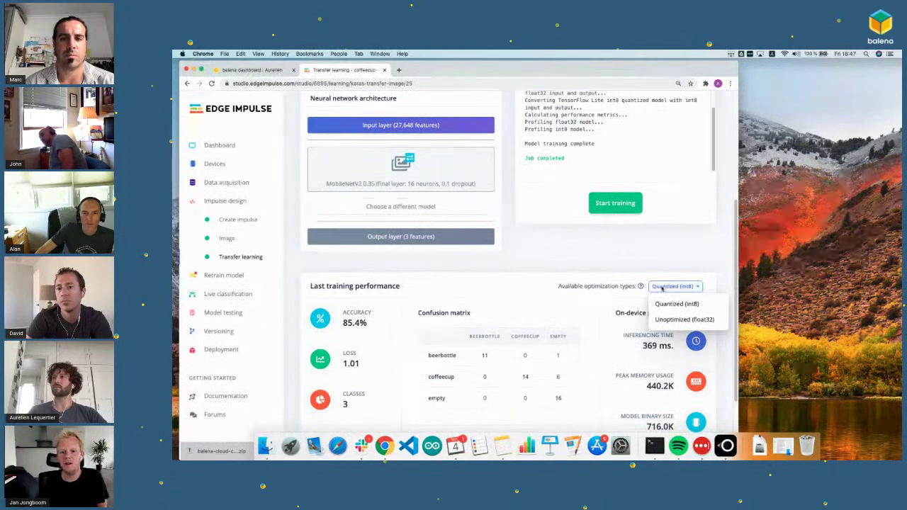
left_click(671, 318)
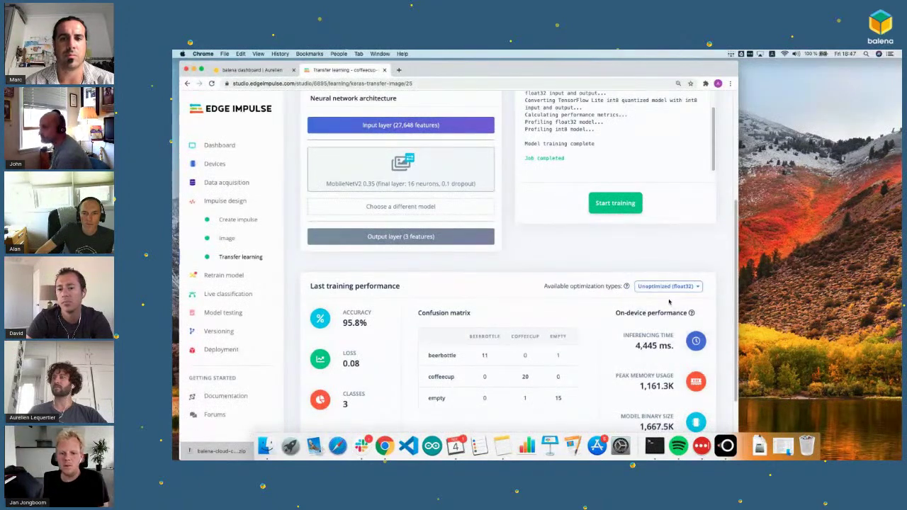
scroll(497, 260, "down", 1)
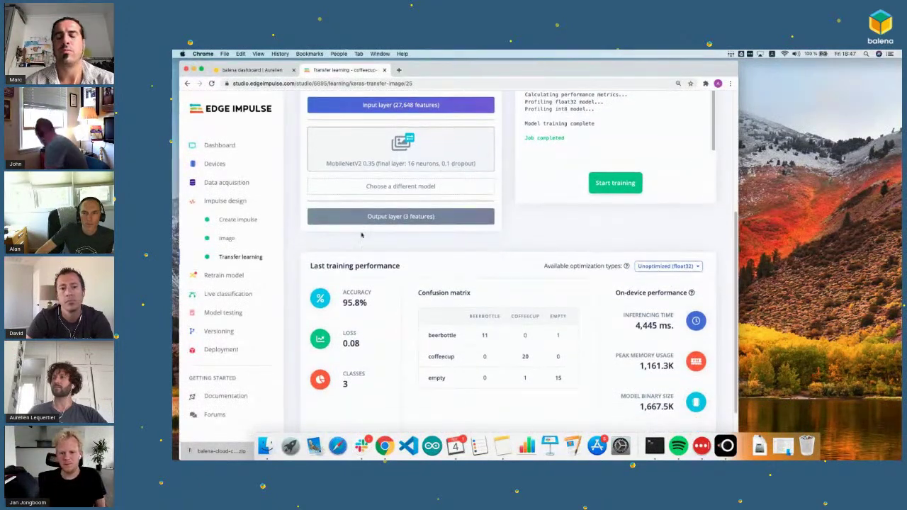
scroll(361, 235, "down", 1)
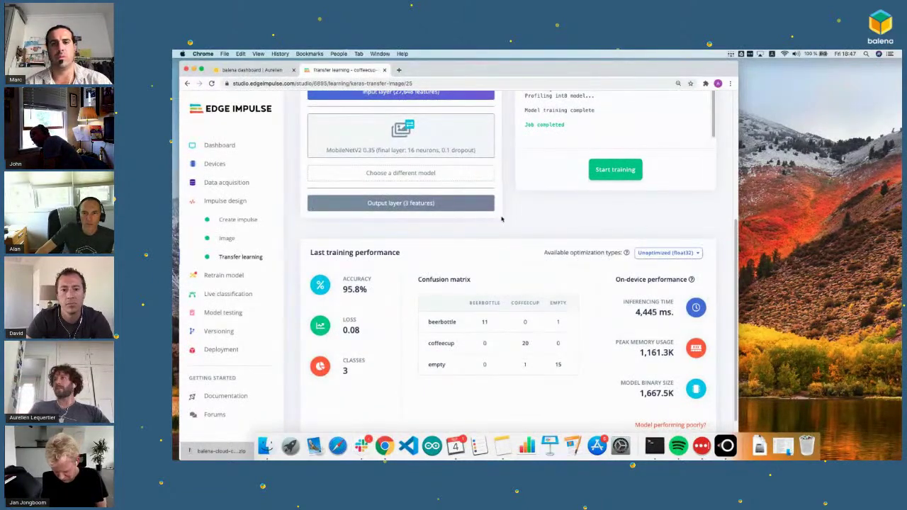
scroll(501, 219, "up", 5)
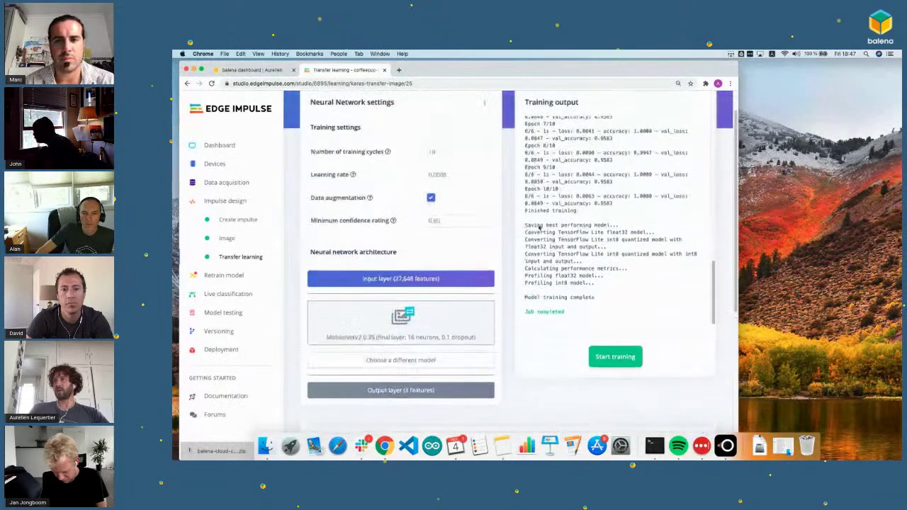
scroll(505, 192, "down", 3)
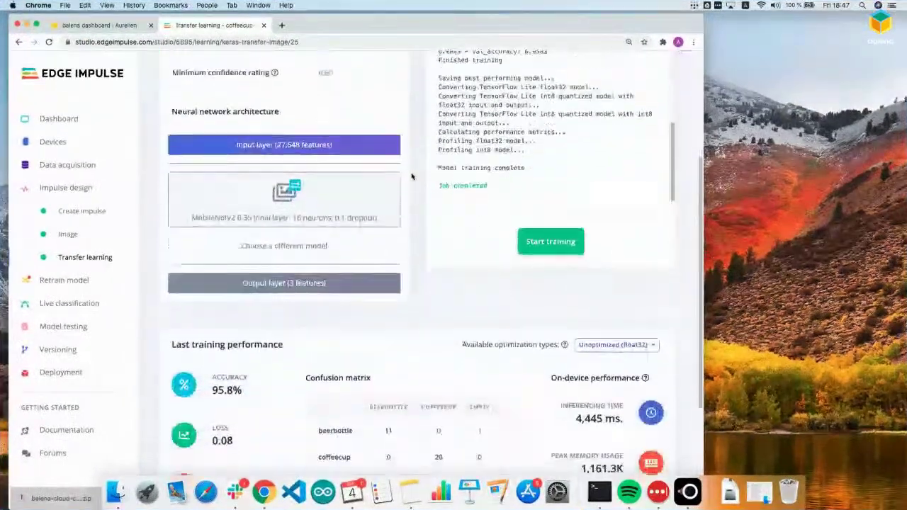
scroll(413, 176, "down", 4)
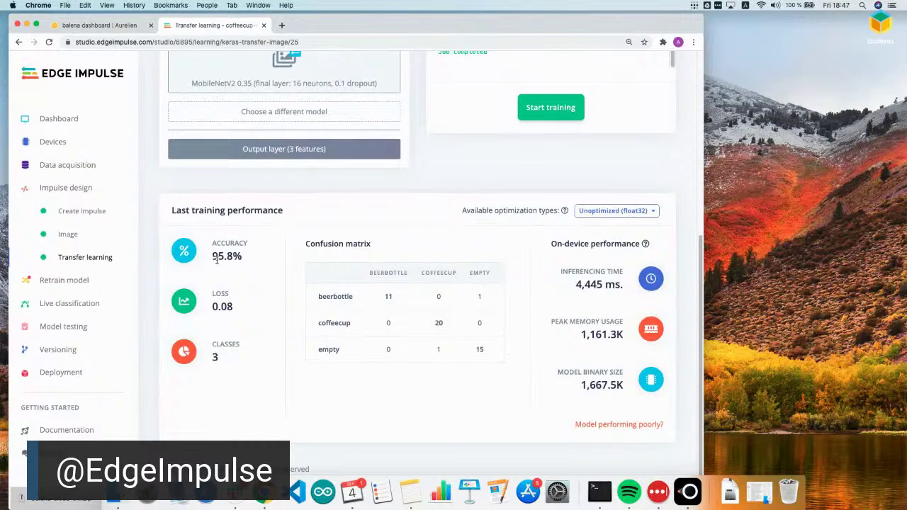
mouse_move(488, 298)
mouse_move(387, 298)
mouse_move(415, 301)
mouse_move(645, 245)
left_click(590, 212)
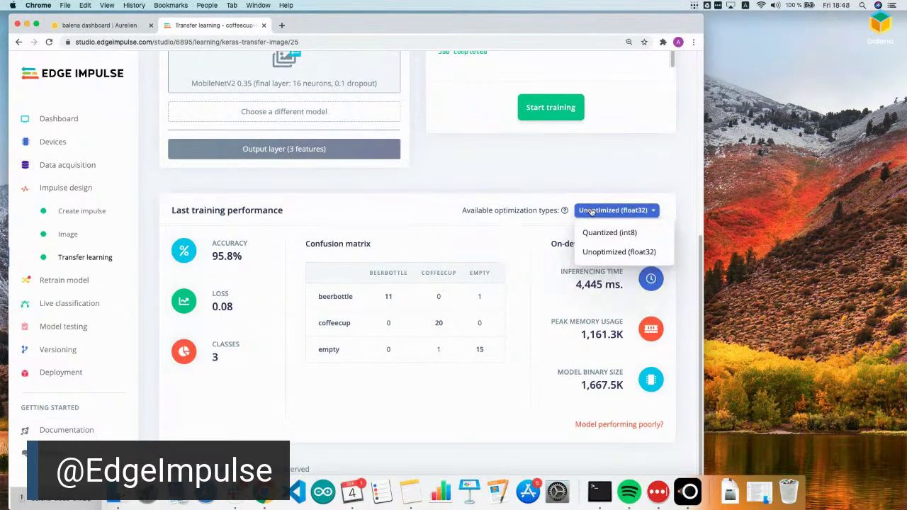
left_click(591, 210)
left_click(591, 210)
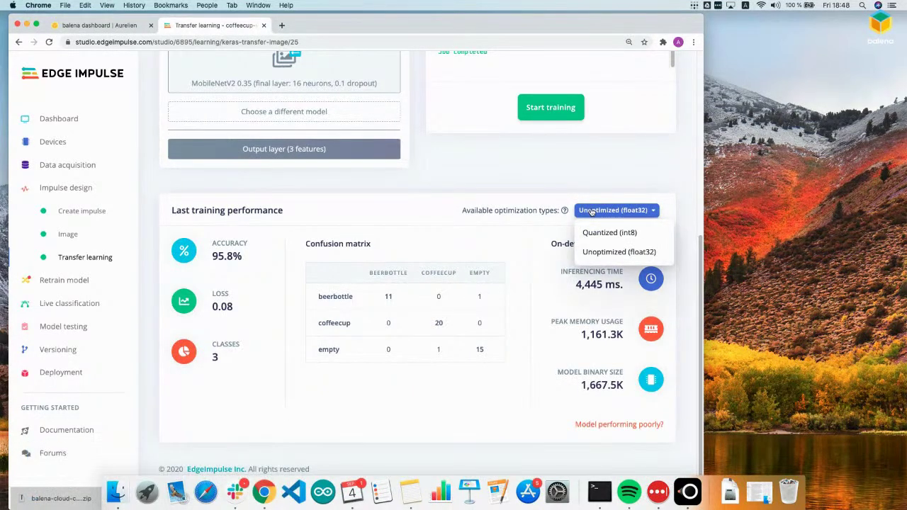
left_click(604, 232)
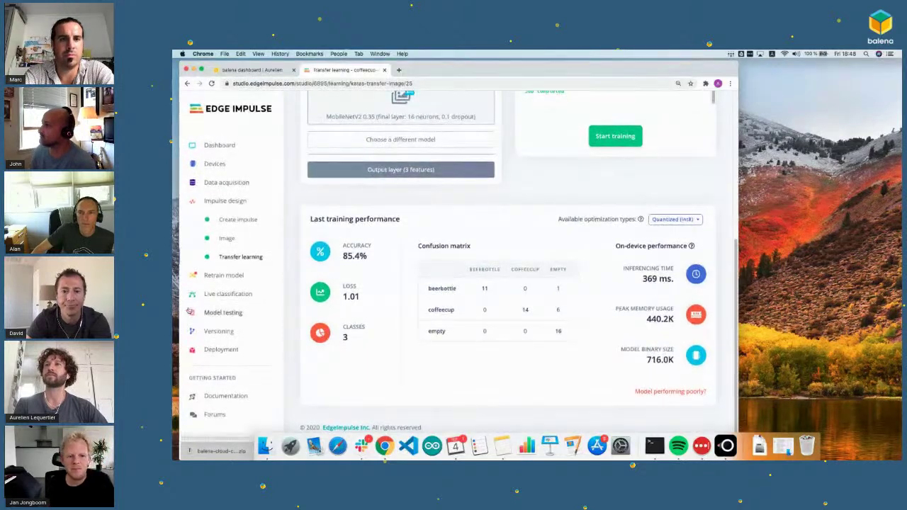
Step: Live-classify a beer bottle photo captured on the mirrored phone, scoring beerbottle 0.91
left_click(234, 295)
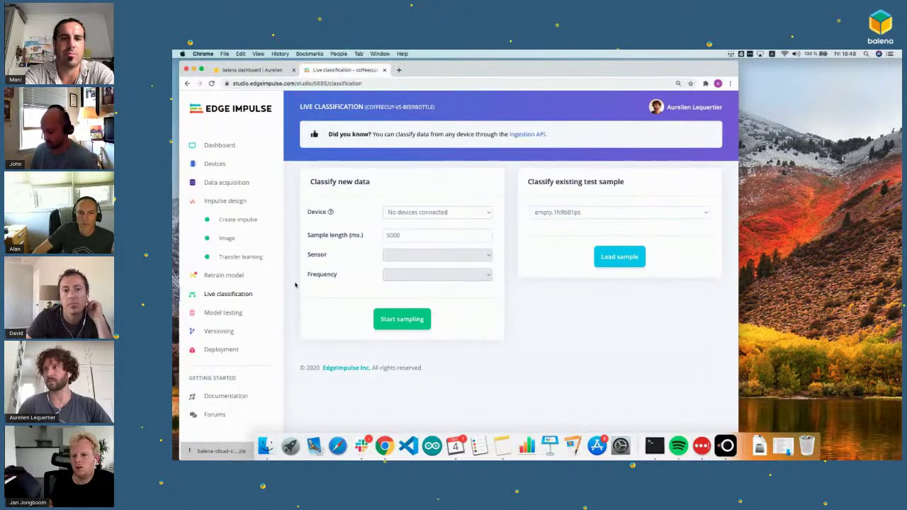
left_click(725, 446)
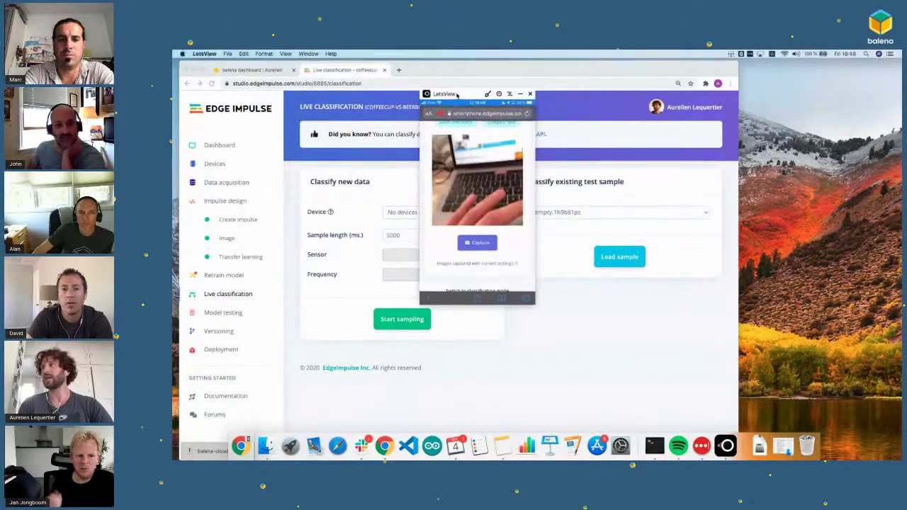
left_click_drag(548, 112, 795, 131)
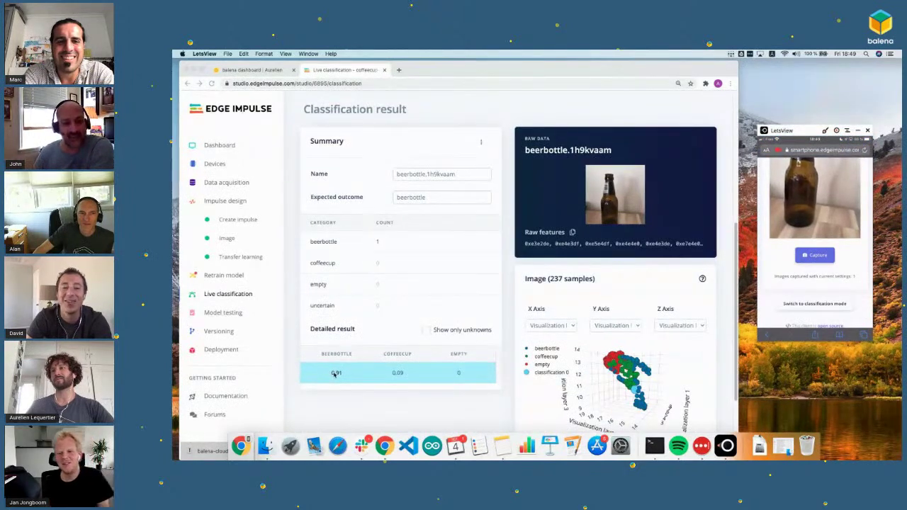
scroll(337, 358, "down", 2)
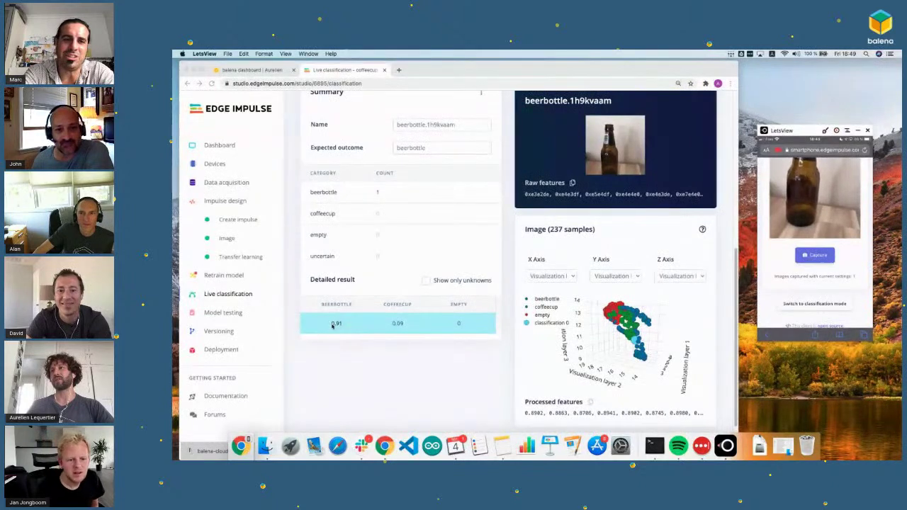
left_click(333, 325)
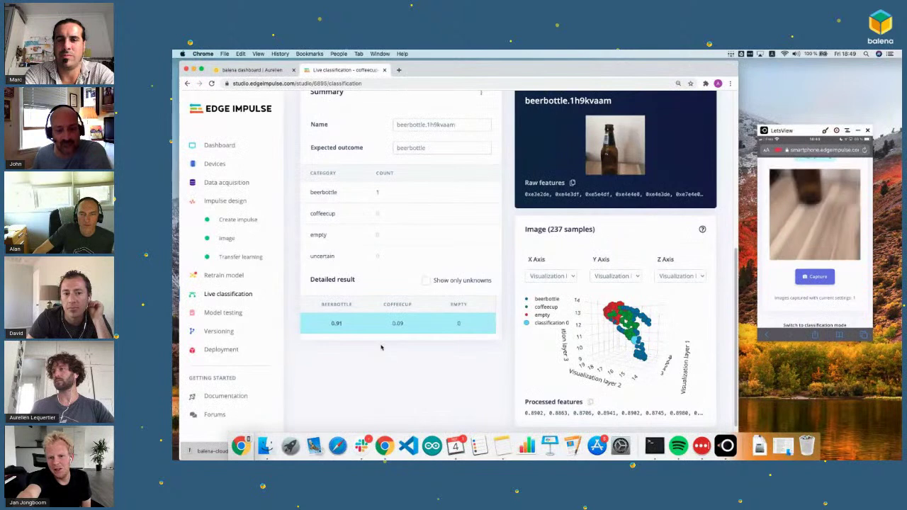
left_click_drag(616, 345, 662, 363)
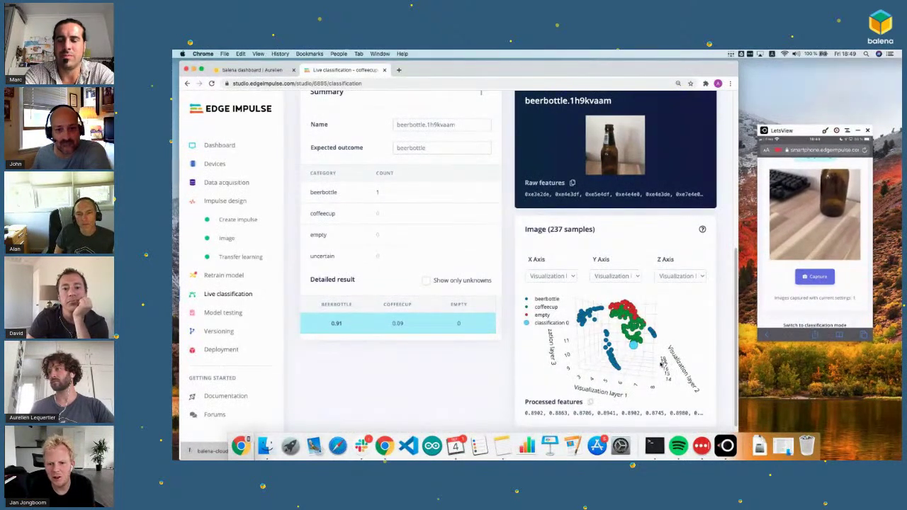
left_click_drag(592, 354, 622, 344)
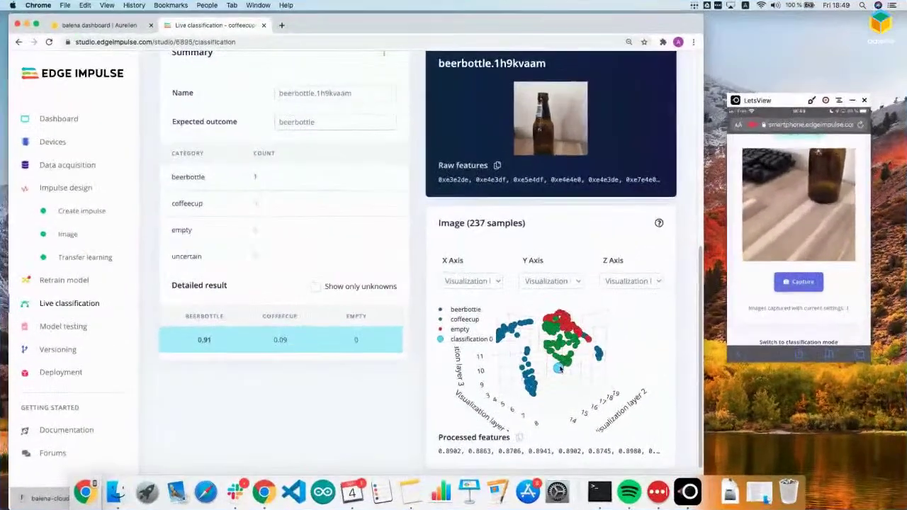
left_click_drag(487, 370, 580, 395)
mouse_move(592, 375)
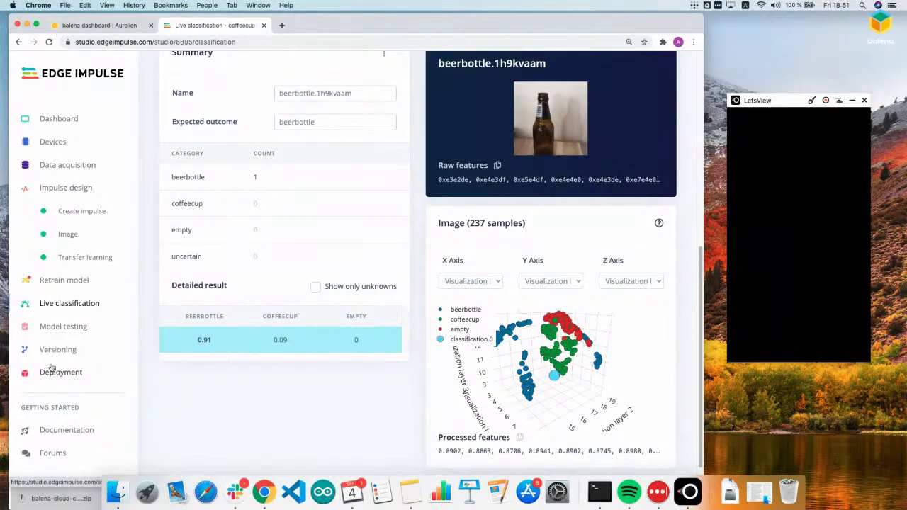
Step: Classify all 59 test samples in Model testing, reaching 100.00% accuracy
left_click(63, 327)
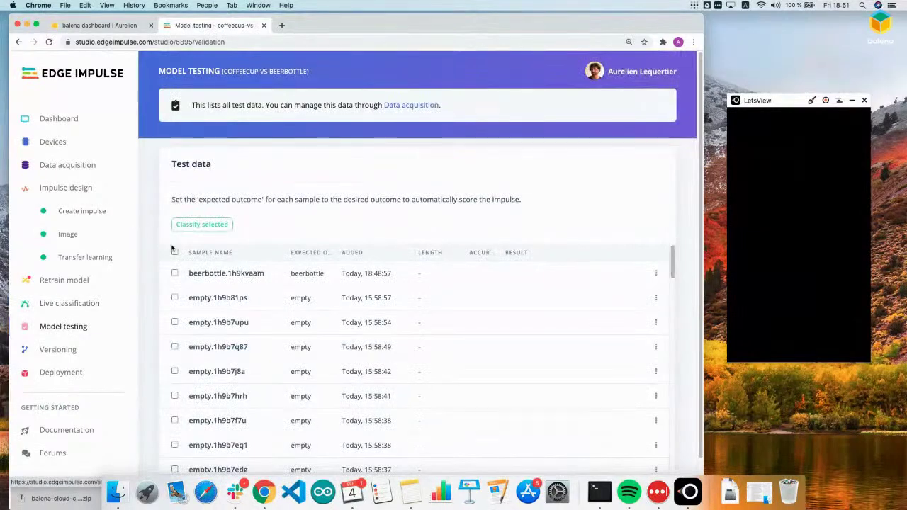
left_click(175, 253)
left_click(214, 227)
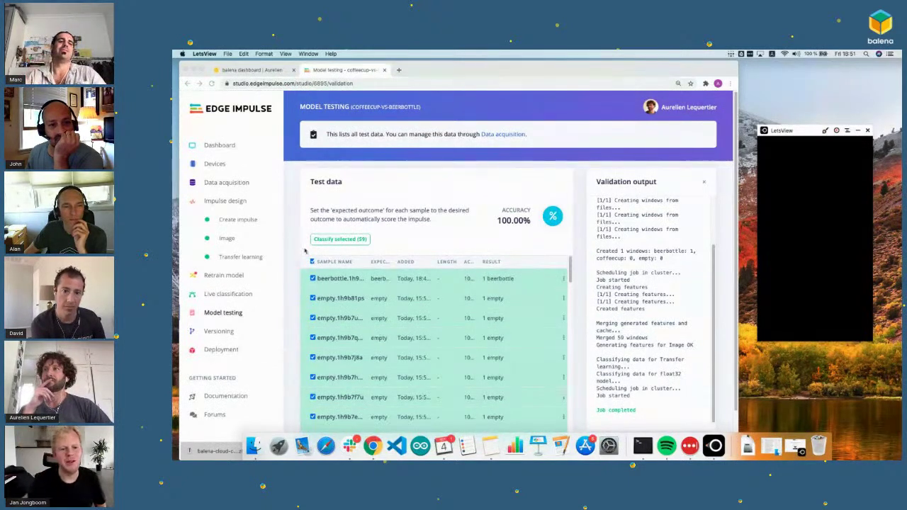
Step: Review the 100% accuracy Model testing results in the browser
scroll(303, 260, "down", 3)
scroll(303, 284, "up", 3)
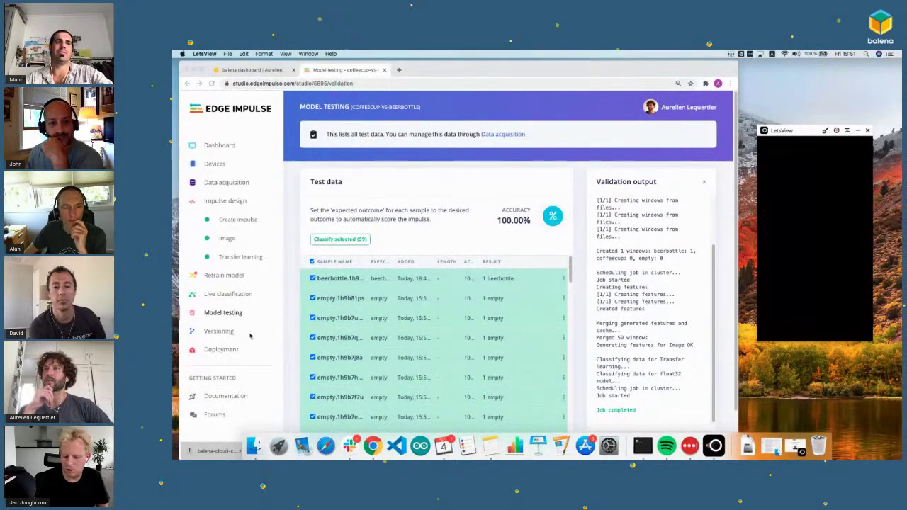
left_click(292, 326)
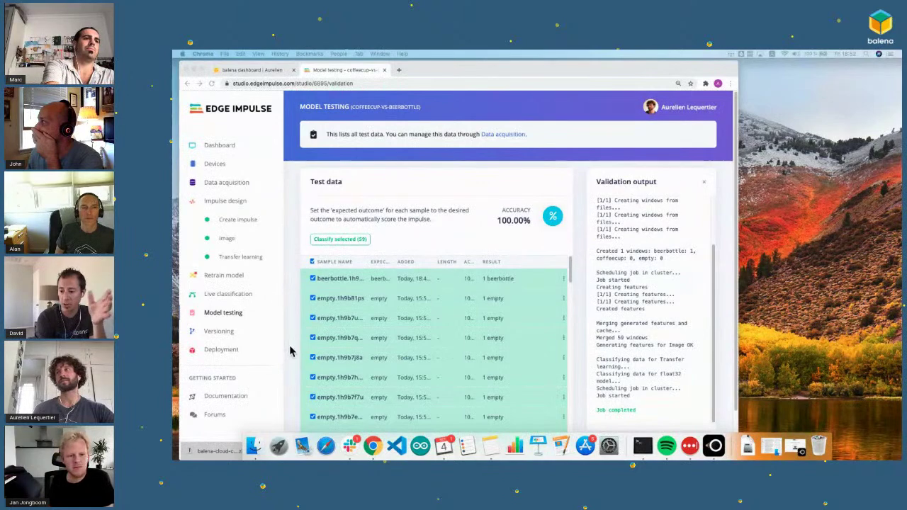
scroll(289, 354, "down", 1)
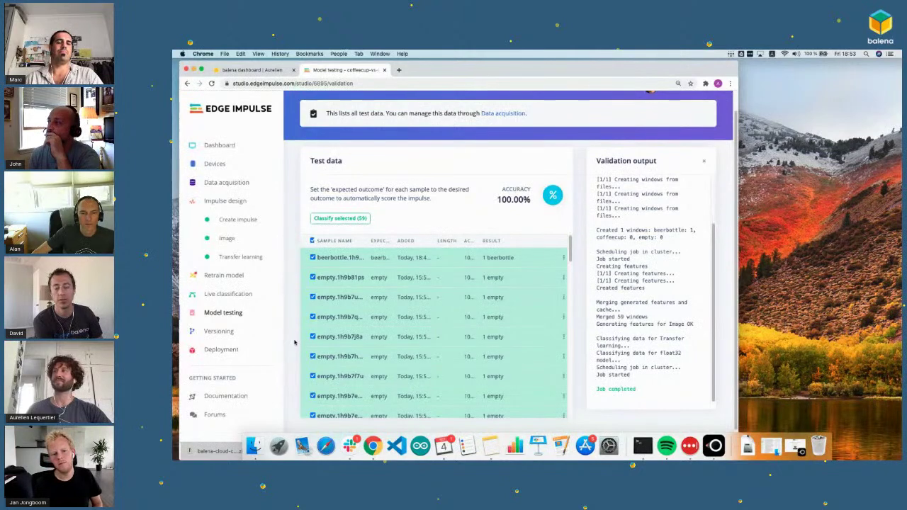
Step: Browse the Deployment page's C++, Arduino, Cube.AI CMSIS-PACK, WebAssembly and OpenMV library options
scroll(288, 337, "down", 1)
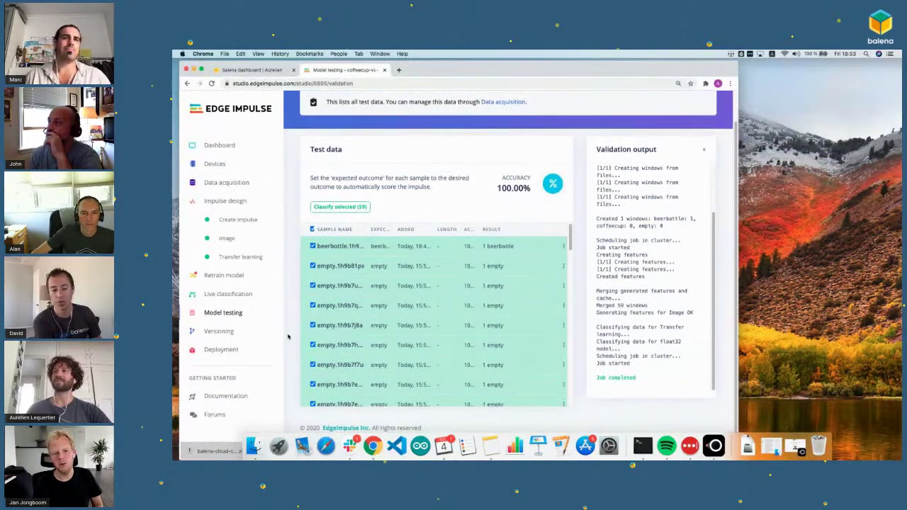
scroll(288, 337, "up", 2)
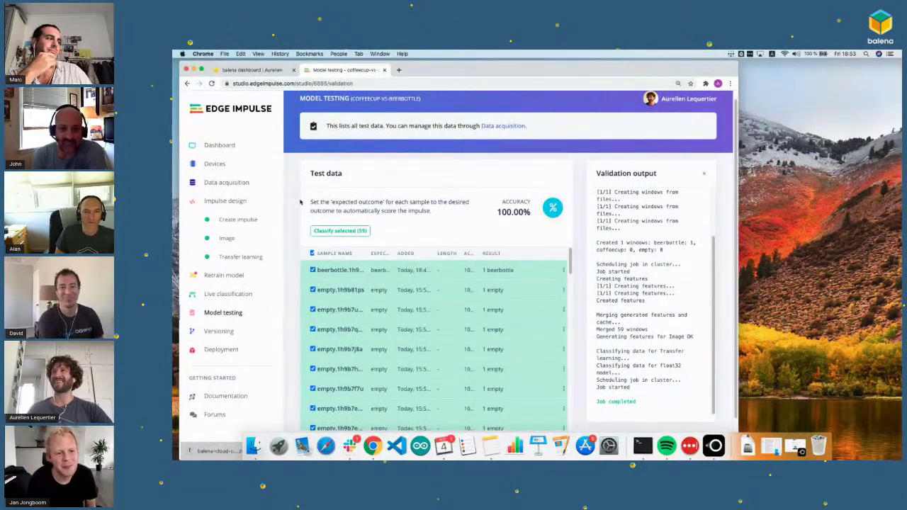
scroll(289, 336, "down", 1)
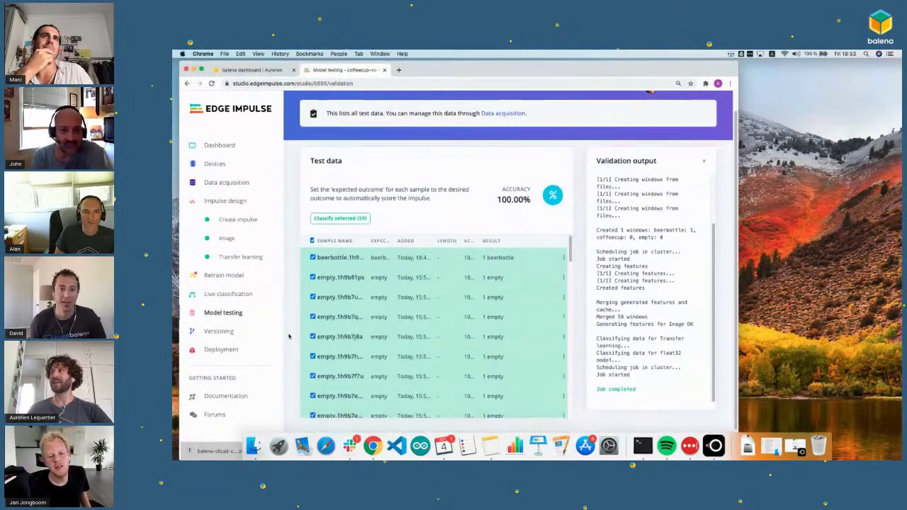
scroll(288, 336, "down", 1)
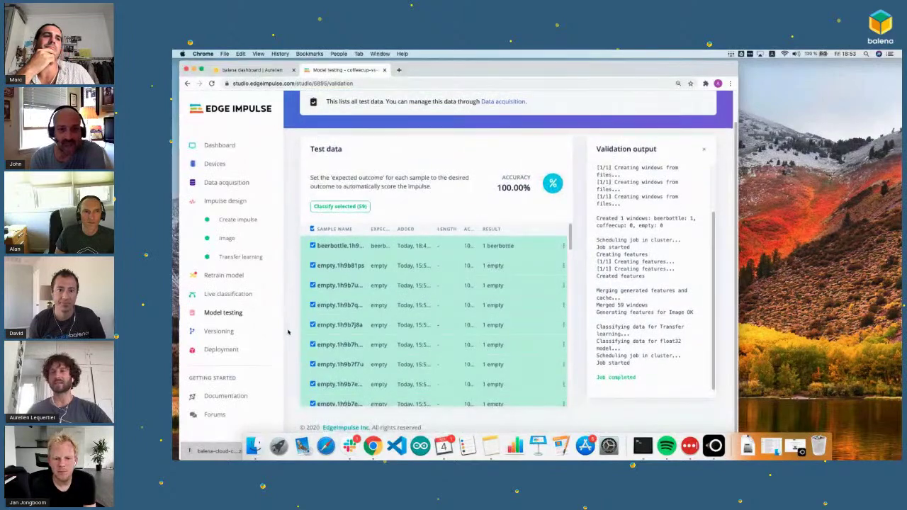
scroll(288, 332, "up", 1)
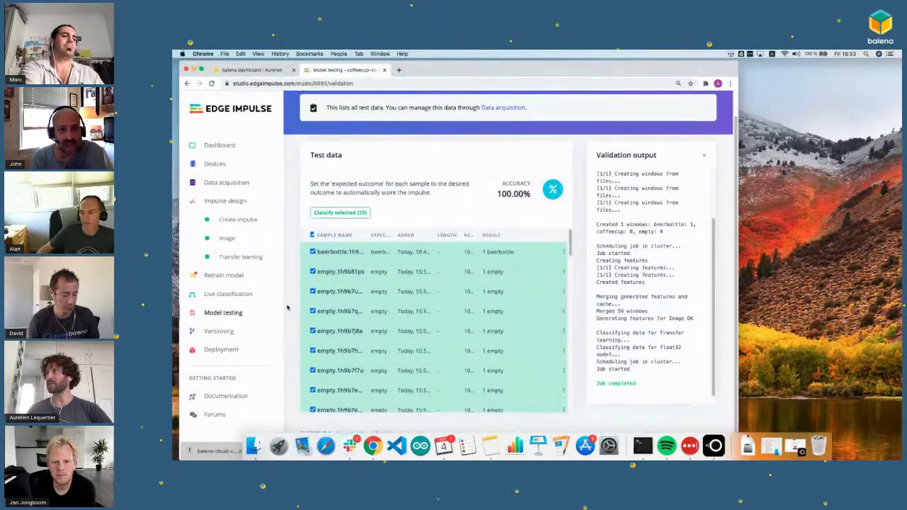
scroll(284, 306, "up", 2)
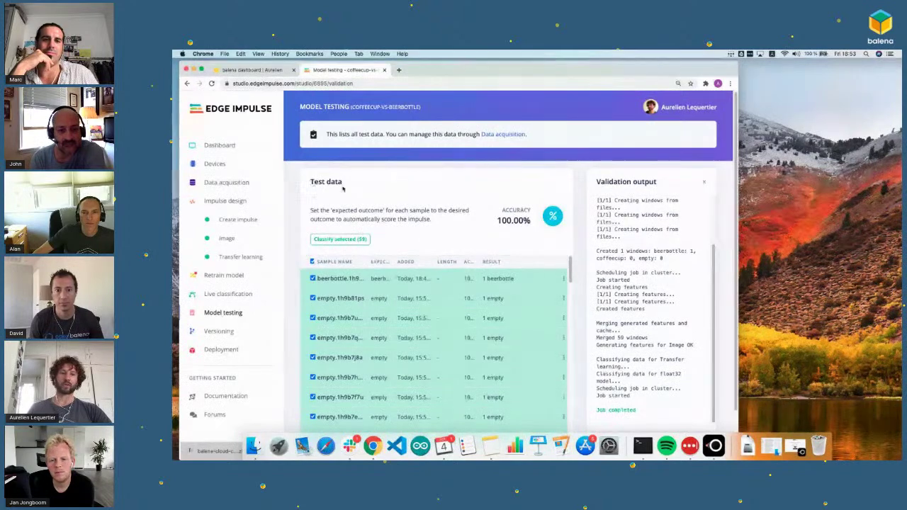
scroll(292, 283, "down", 1)
scroll(505, 276, "down", 3)
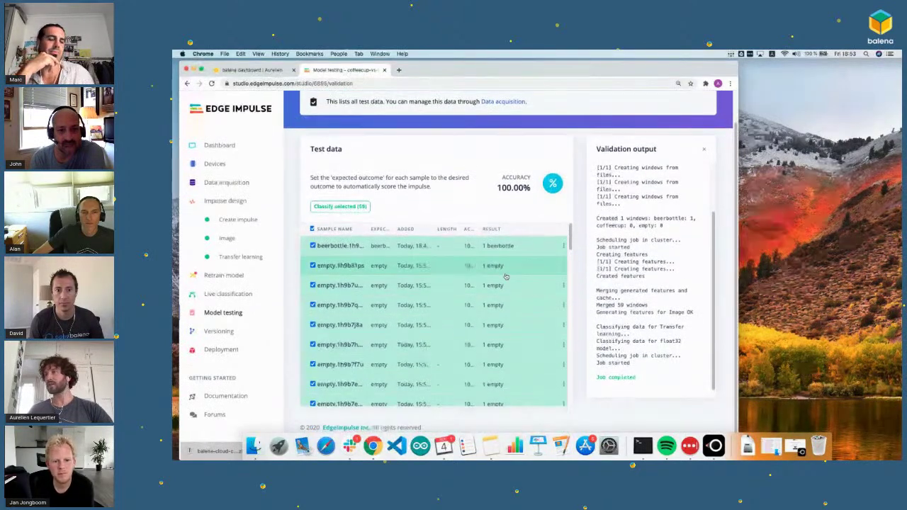
scroll(505, 275, "down", 10)
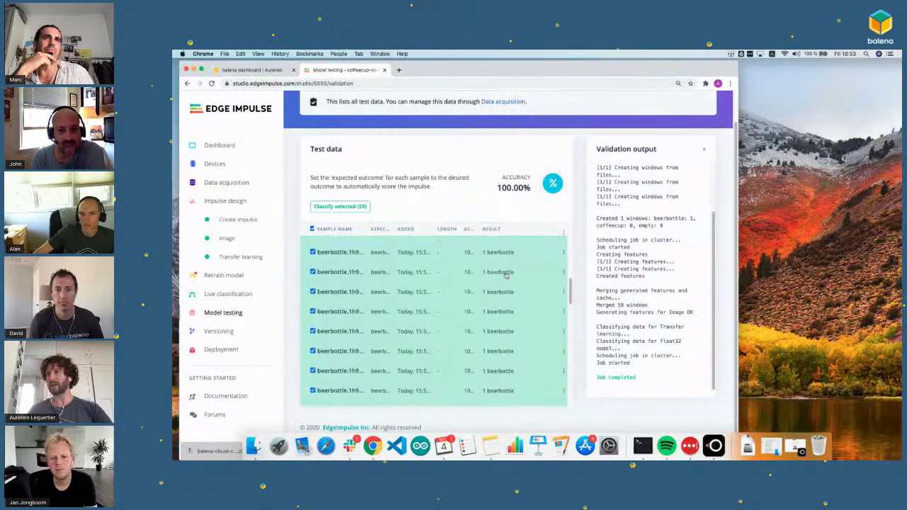
scroll(505, 276, "down", 5)
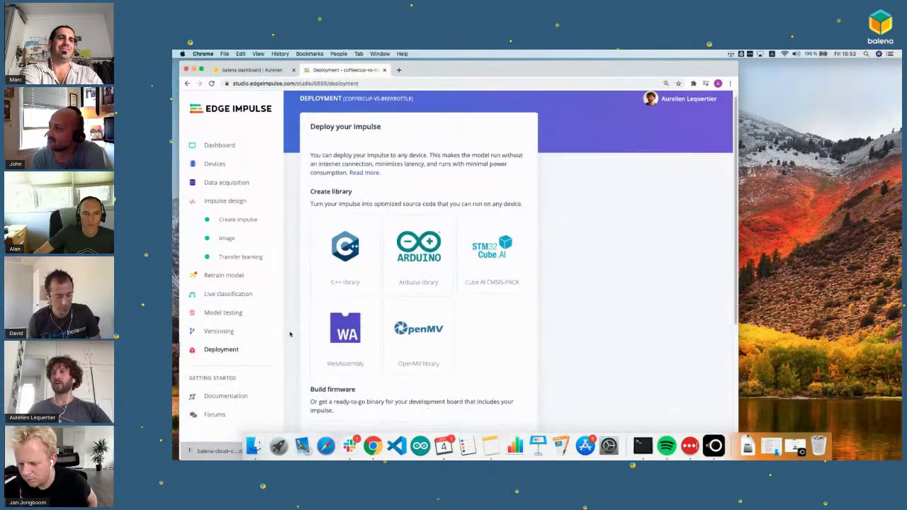
Step: Choose WebAssembly as the library and view the Quantized (int8) option, 716K, 369 ms
scroll(289, 334, "down", 2)
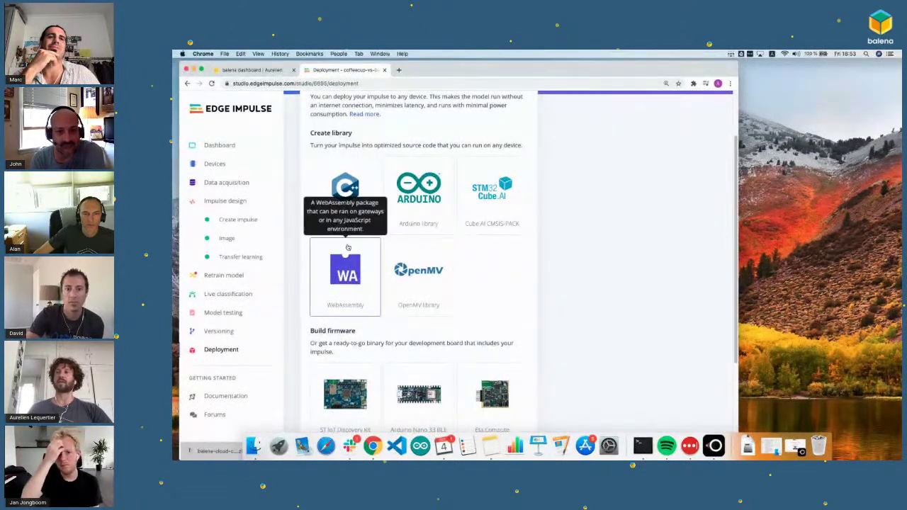
scroll(290, 269, "down", 1)
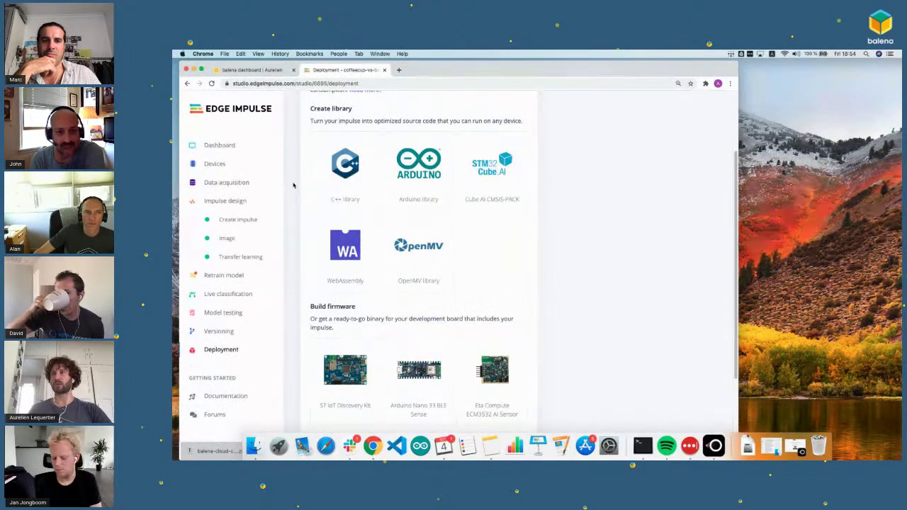
left_click(350, 255)
scroll(298, 282, "down", 1)
scroll(298, 282, "down", 4)
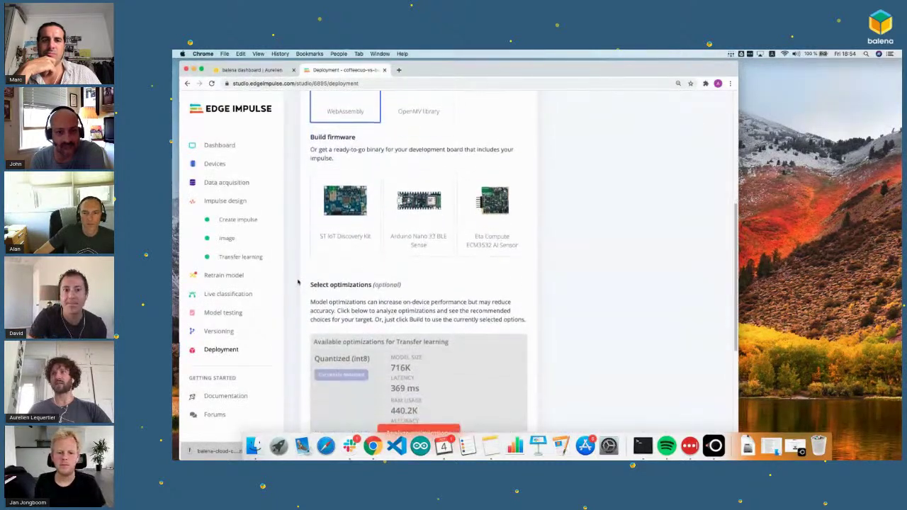
scroll(297, 282, "down", 6)
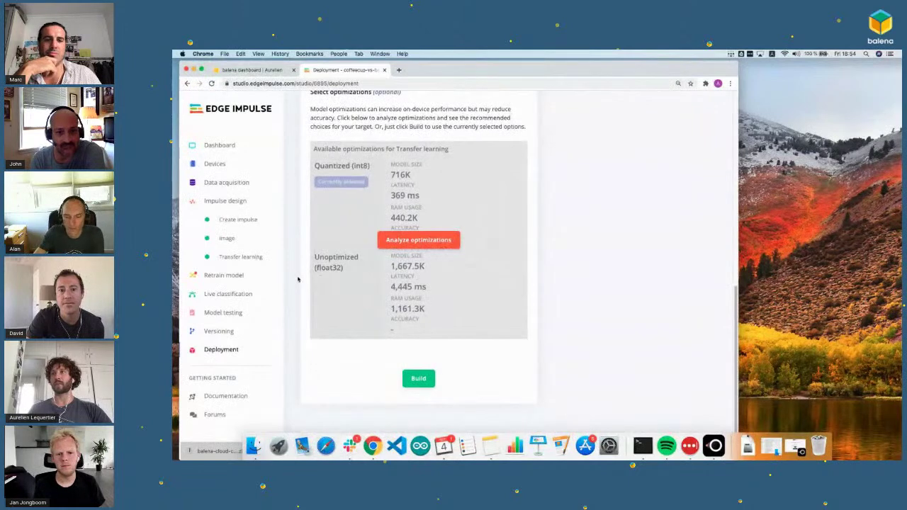
Step: Build the WebAssembly library ZIP and dismiss the build-completed message once the job finishes
left_click(417, 380)
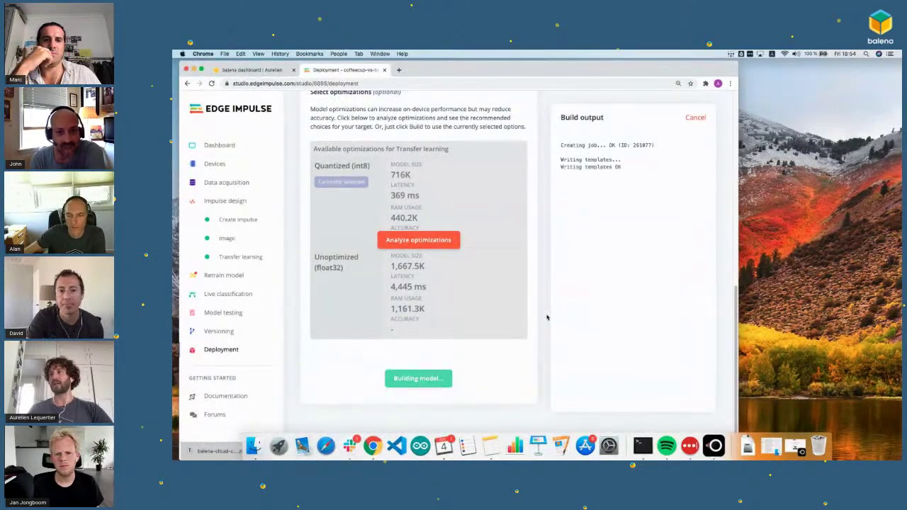
scroll(543, 317, "up", 3)
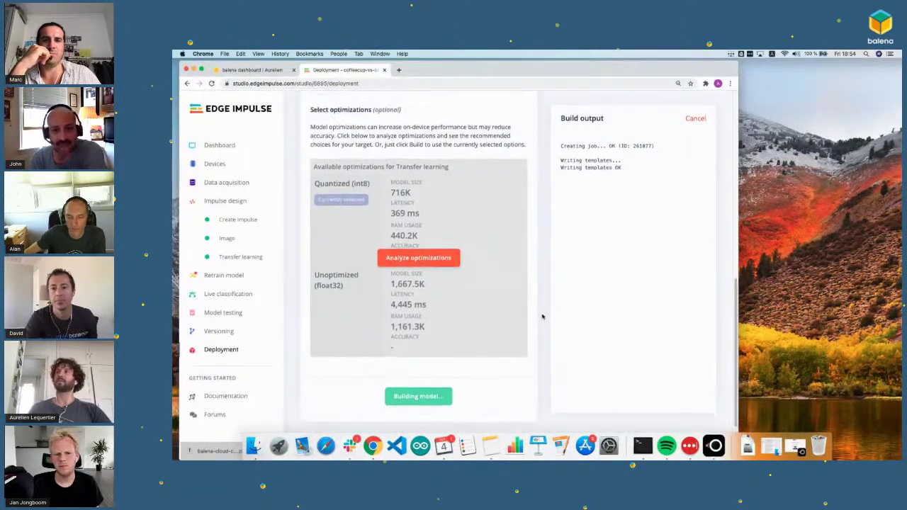
scroll(543, 317, "up", 1)
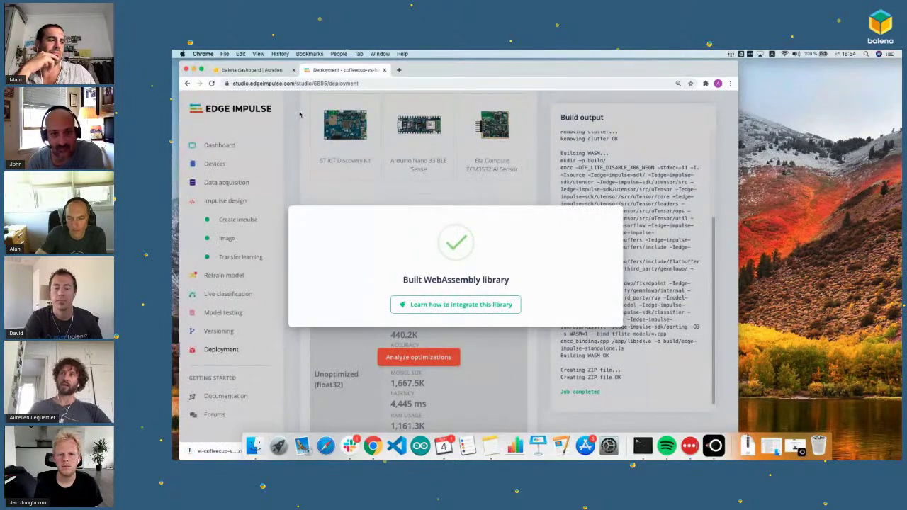
left_click(296, 168)
scroll(298, 170, "up", 1)
scroll(298, 170, "up", 3)
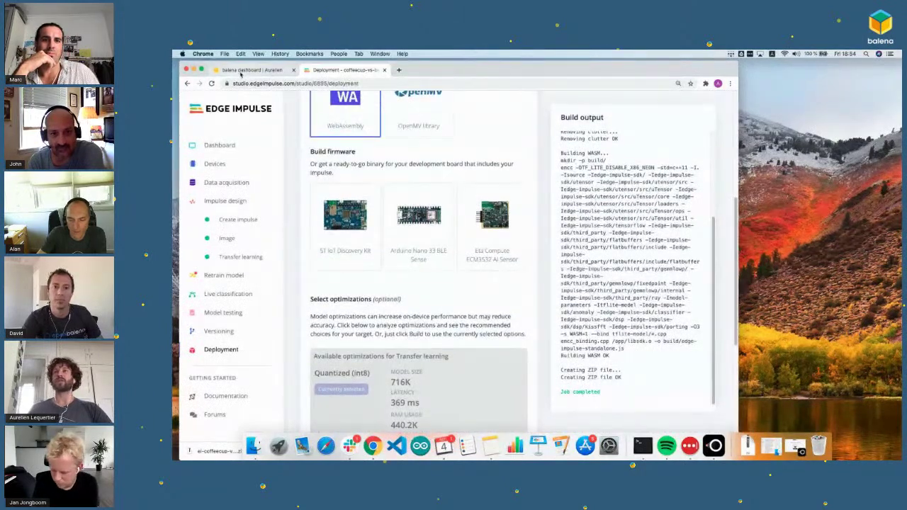
Step: Reload the balenaCloud device dashboard and turn on the Public Device URL toggle
left_click(241, 71)
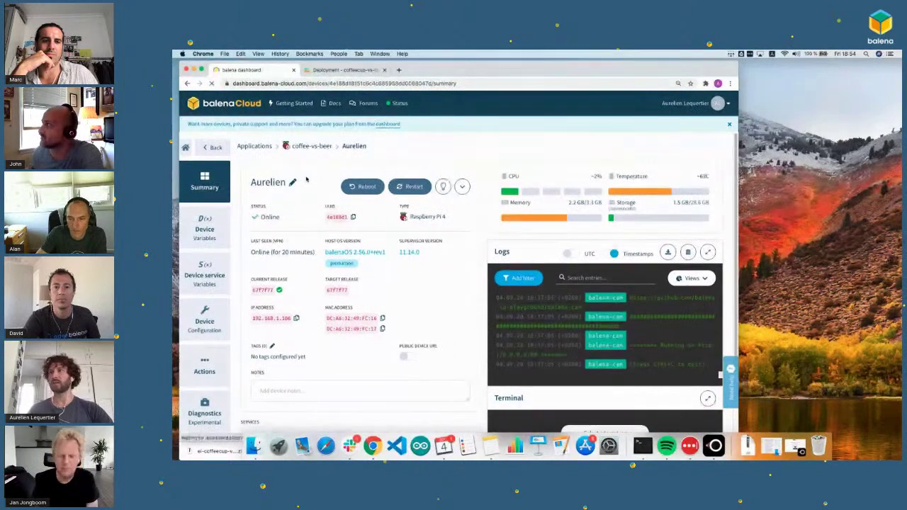
key("super+r")
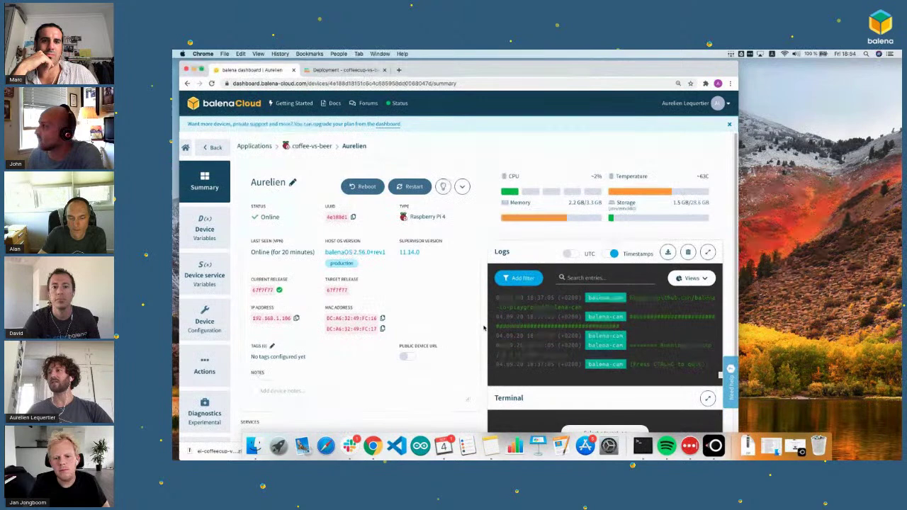
scroll(471, 315, "down", 2)
left_click(406, 316)
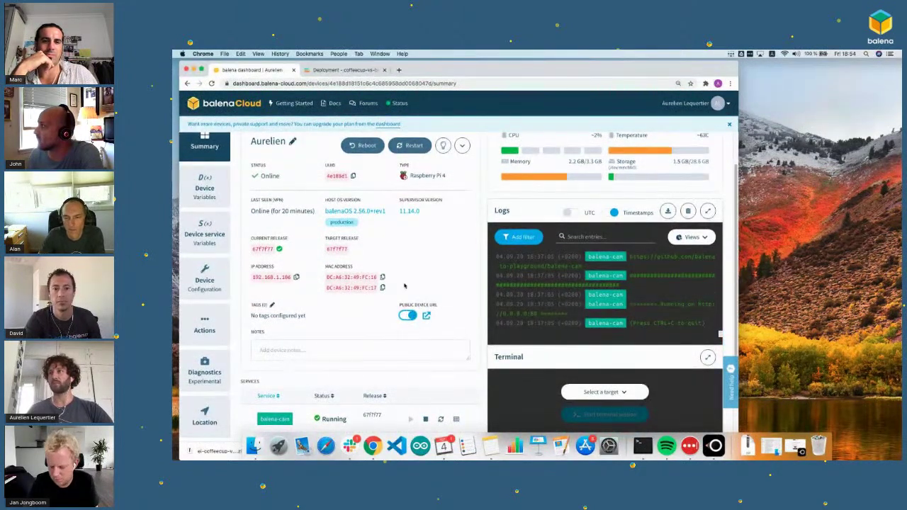
Step: Open the balenaCam public page and highlight the live classification scores, e.g. unknown 0.99609375
left_click(425, 318)
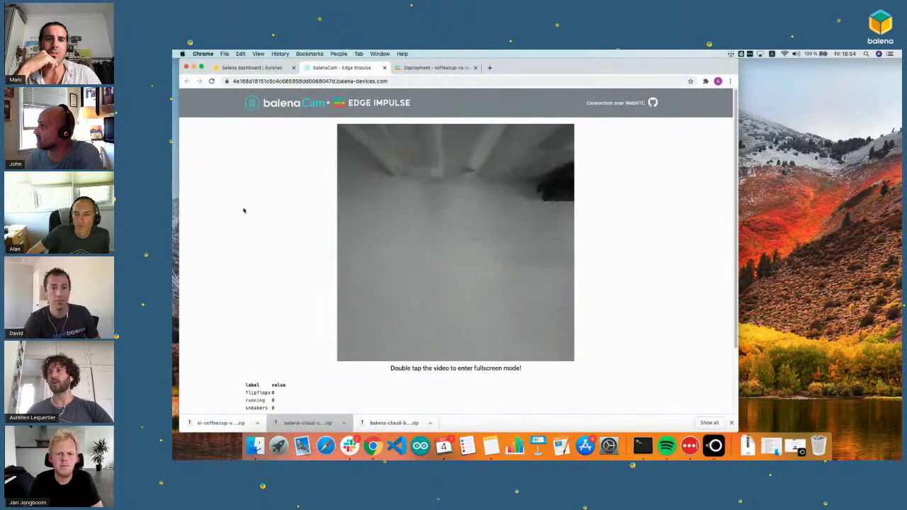
scroll(243, 210, "down", 1)
scroll(243, 211, "up", 1)
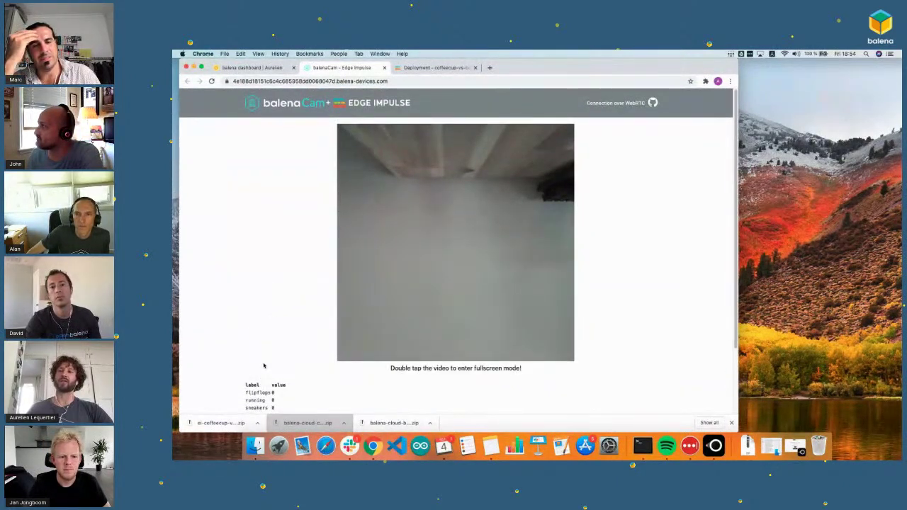
scroll(263, 366, "down", 2)
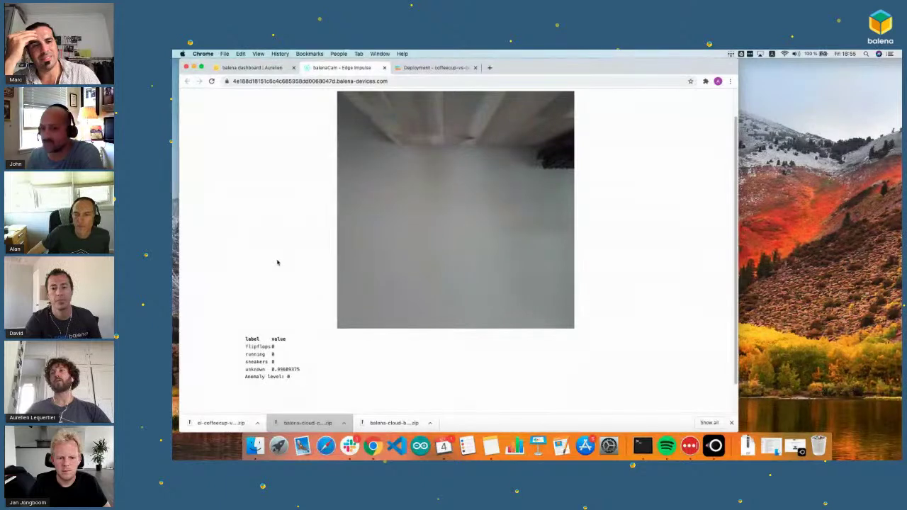
left_click_drag(246, 345, 298, 369)
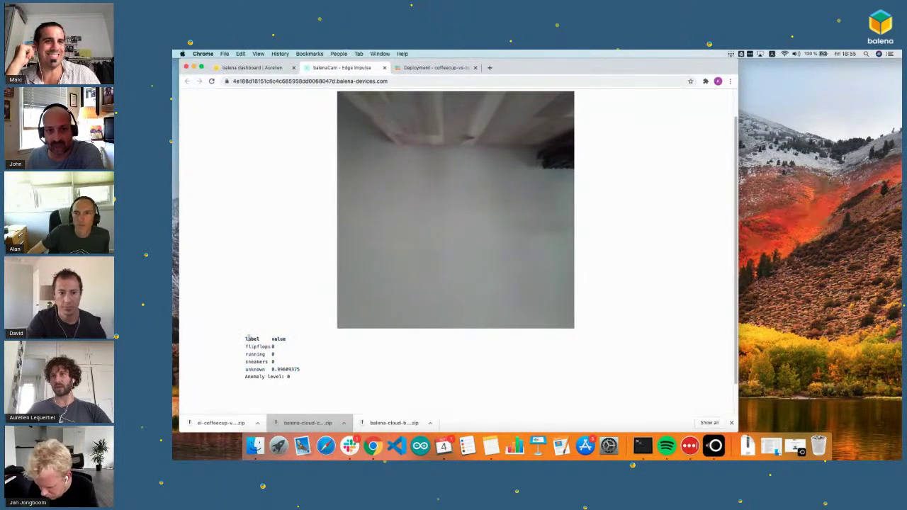